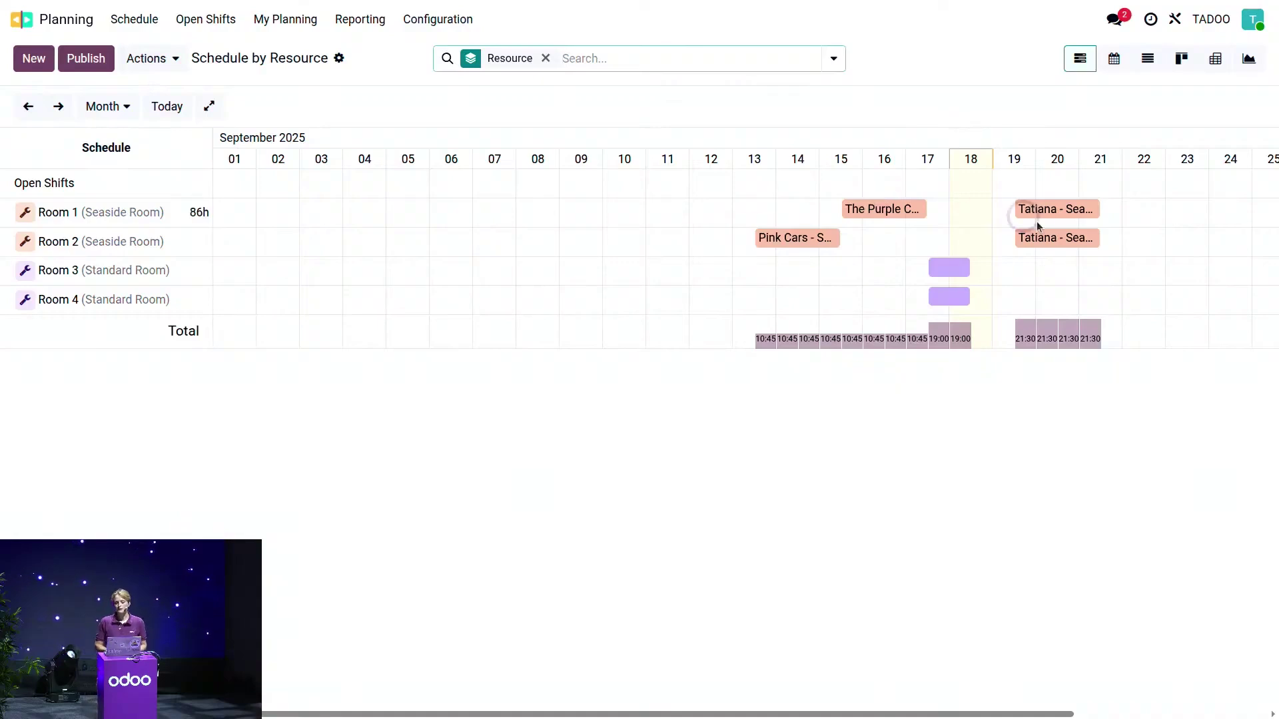
pyautogui.hscroll(3, 1037, 221)
pyautogui.click(855, 210)
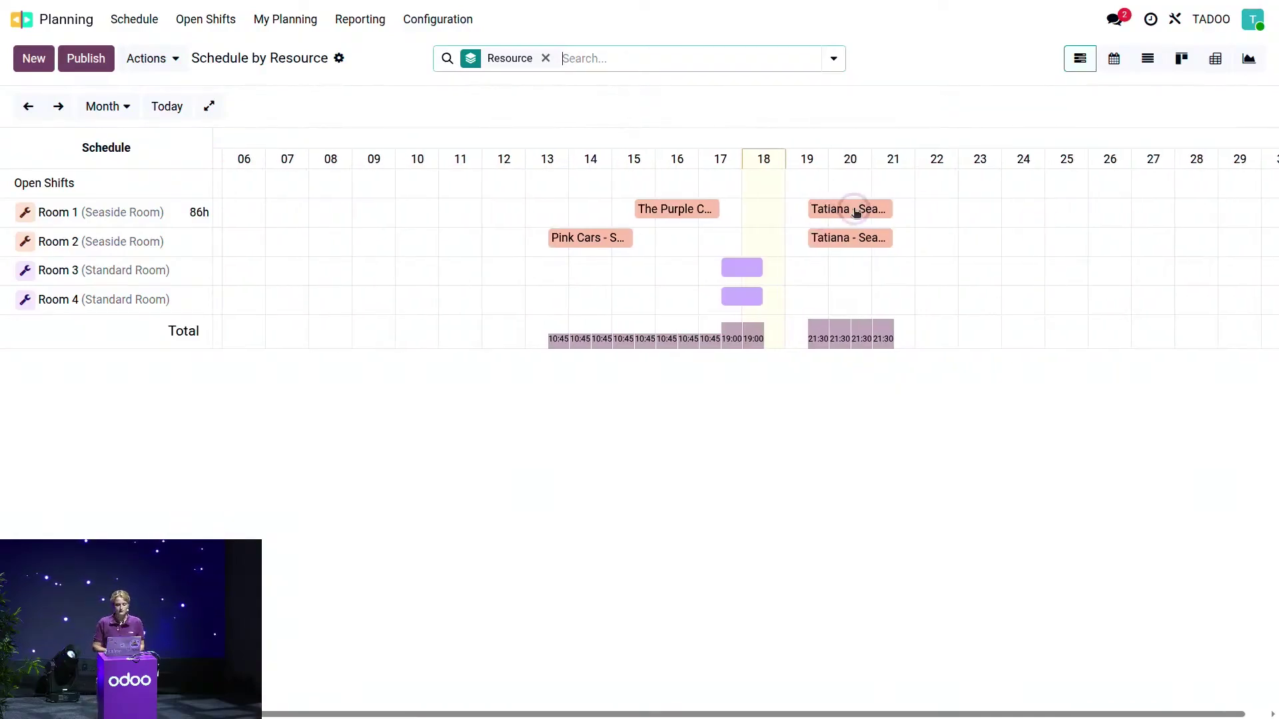
pyautogui.moveTo(856, 213); pyautogui.dragTo(818, 211)
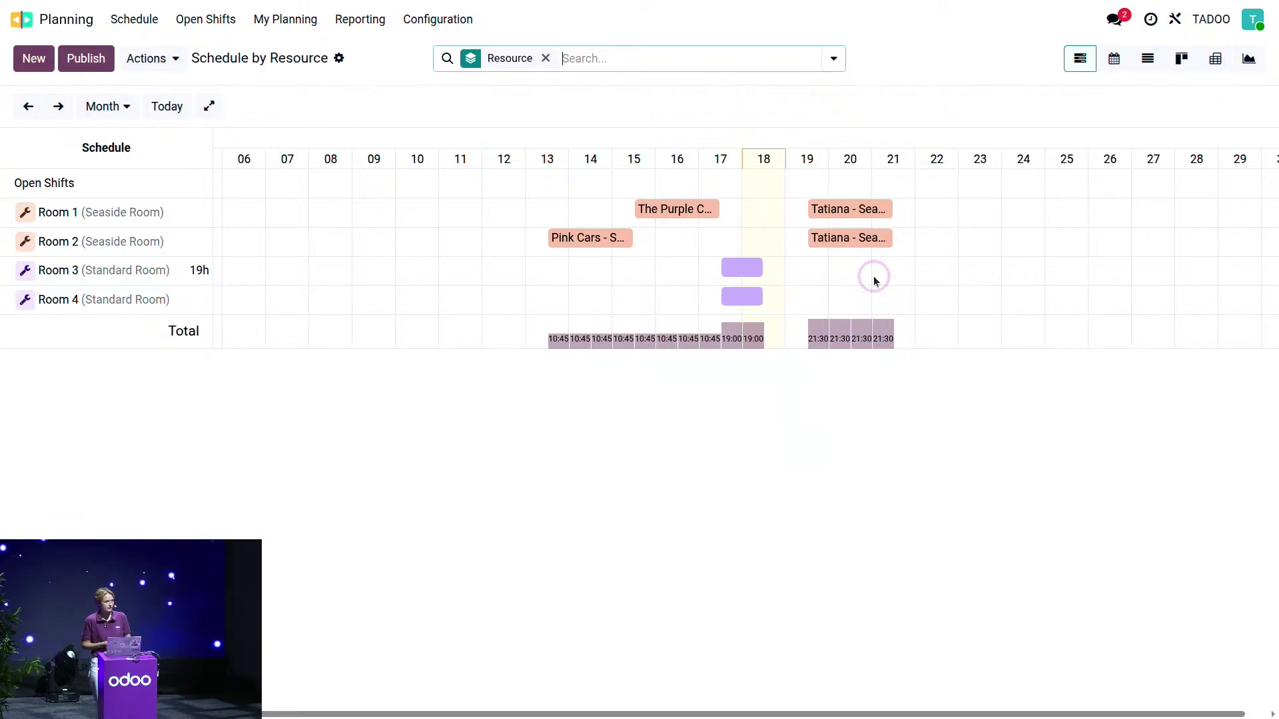
# Step: Add a Room 3 shift on 22 September using the 15 - 10 (2 days span) template and create a new order from it
pyautogui.click(947, 272)
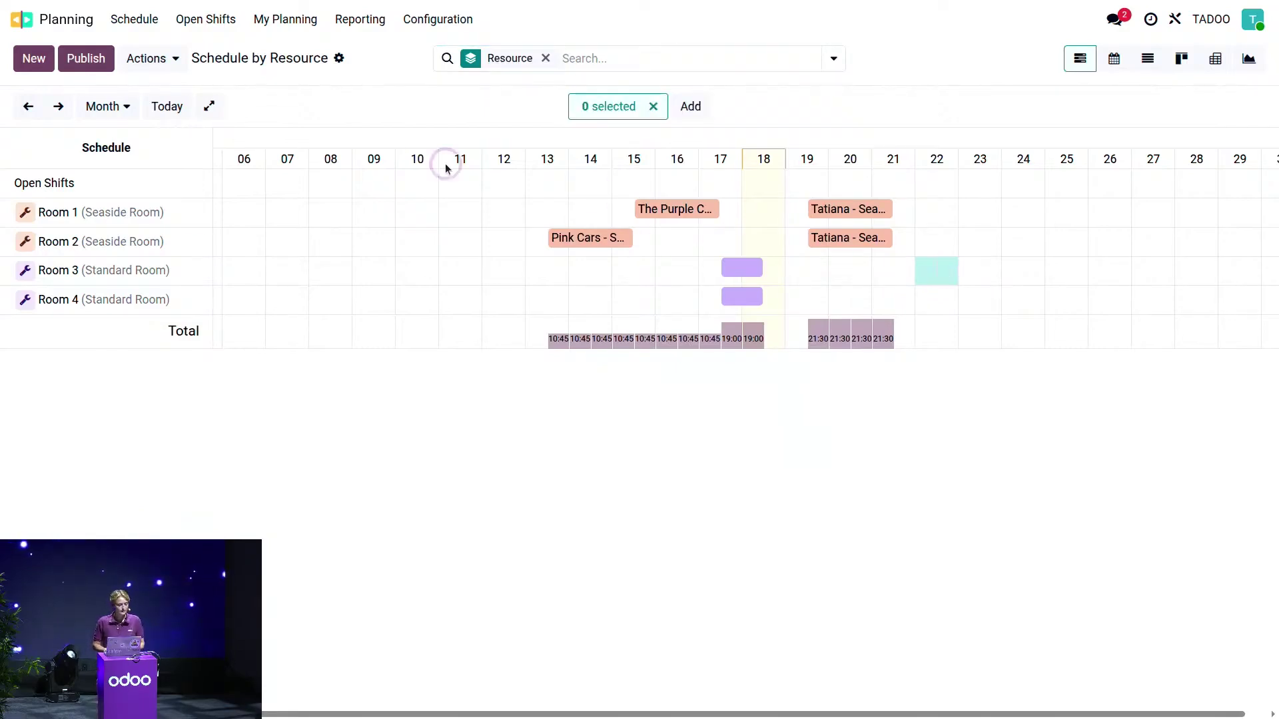
pyautogui.click(32, 60)
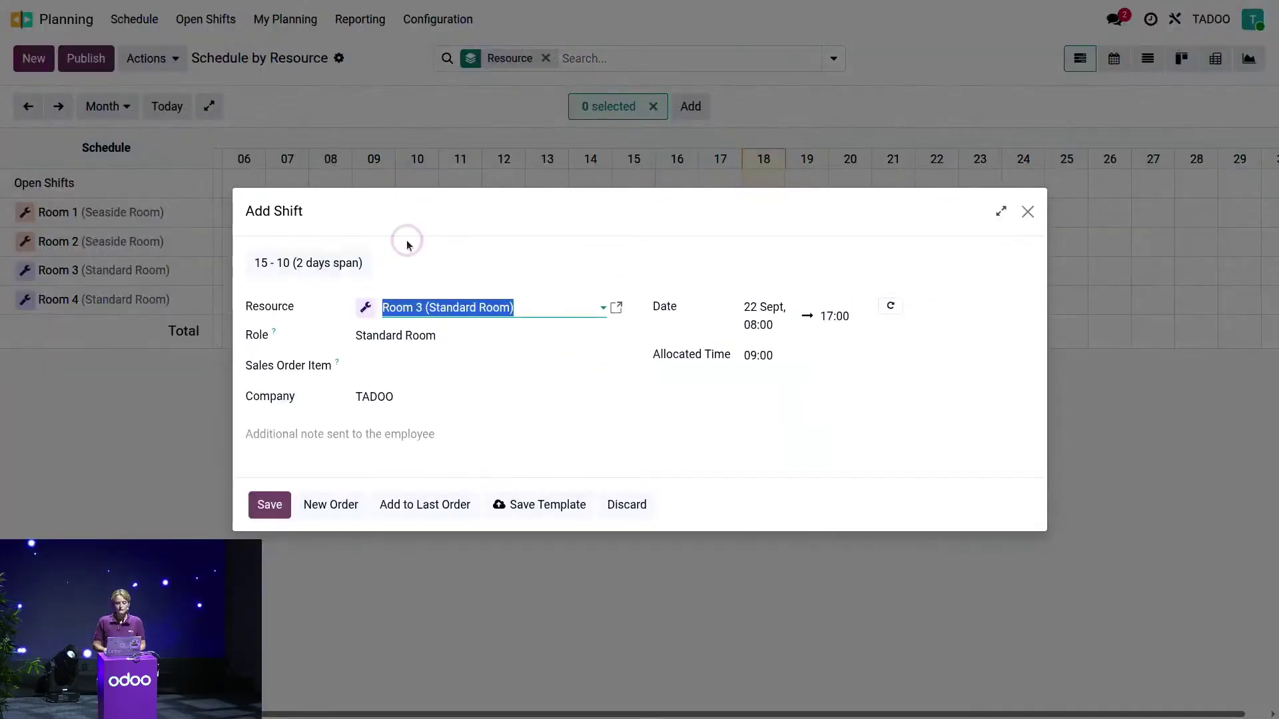
pyautogui.click(299, 267)
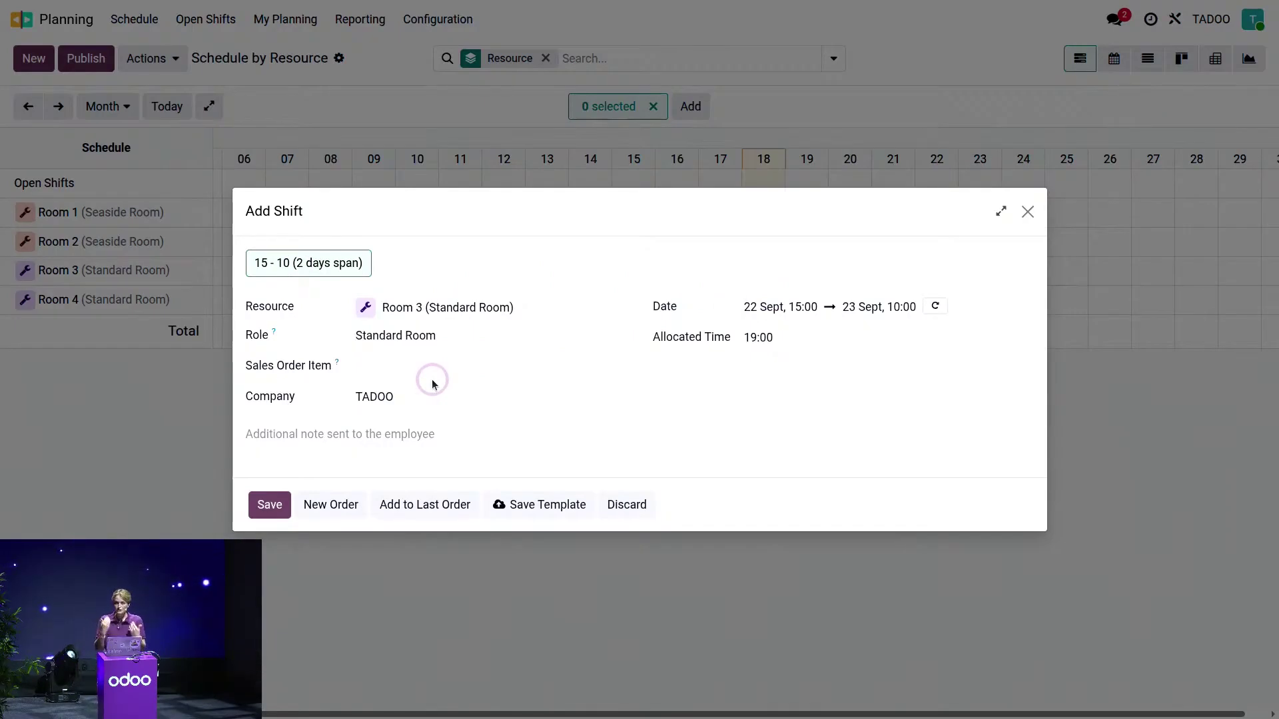
pyautogui.click(344, 503)
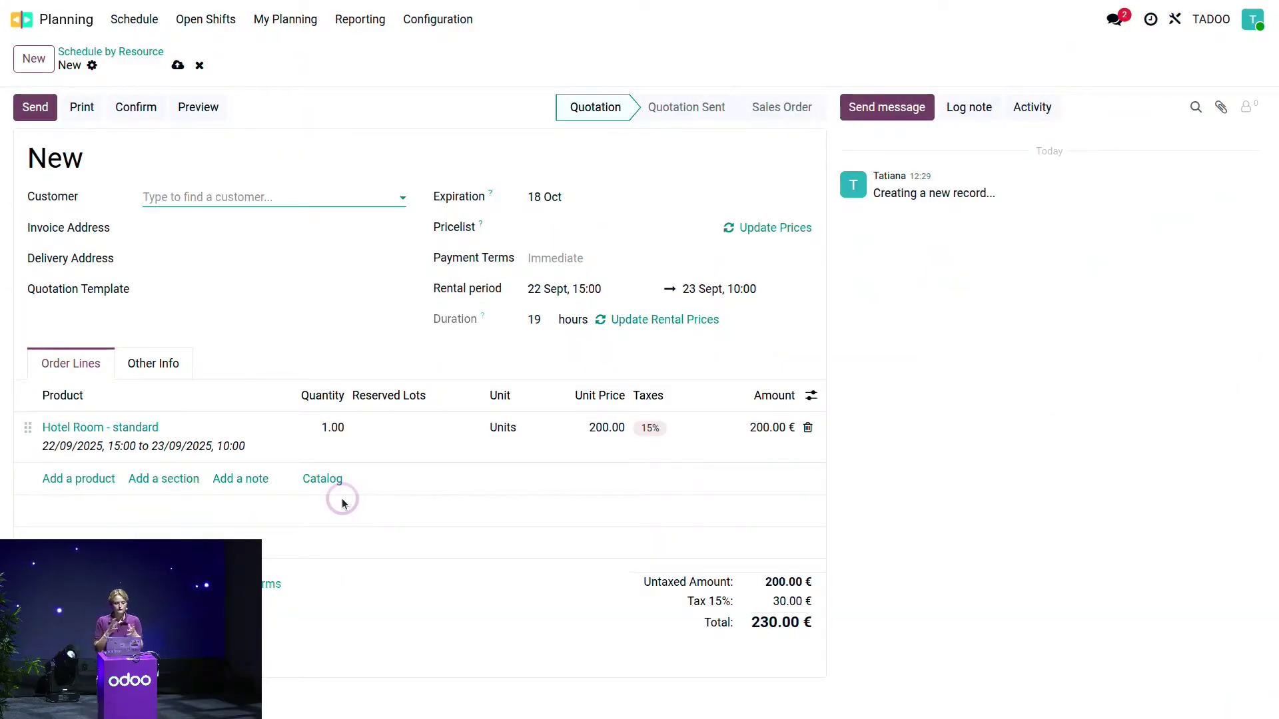
# Step: Fill in the customer on the new quotation and send it to them by email
pyautogui.write('maure')
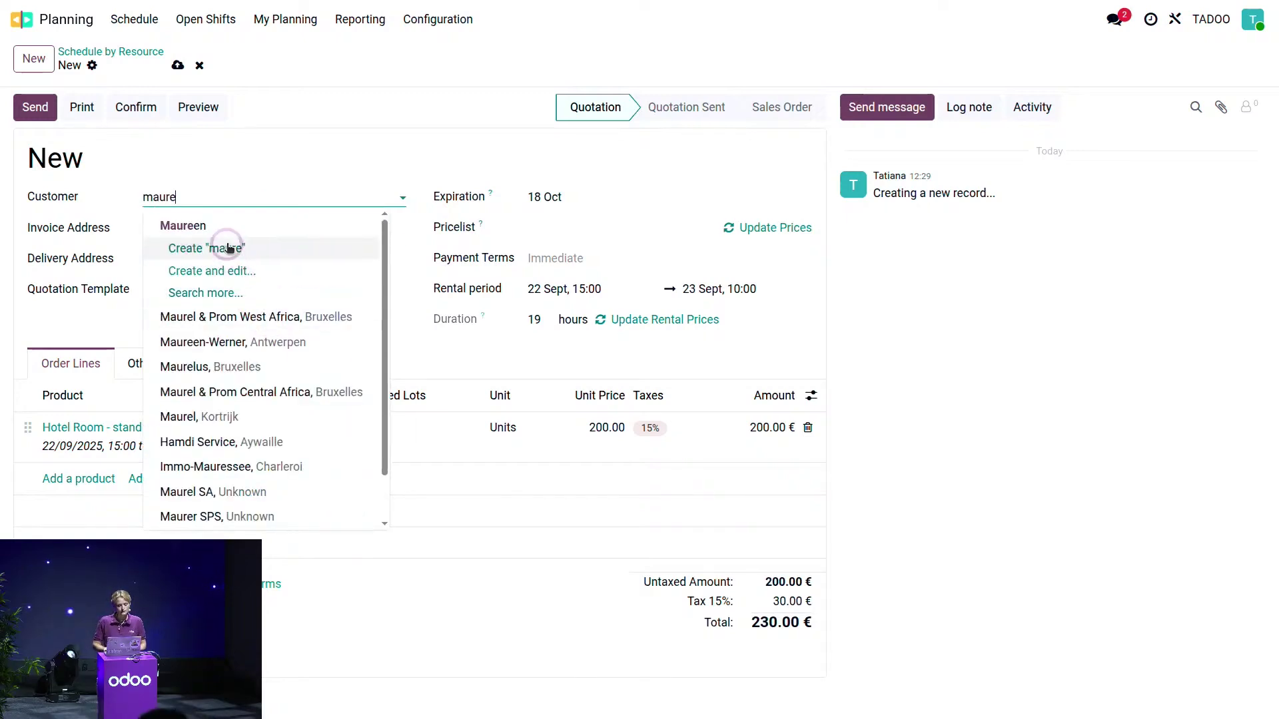
pyautogui.click(228, 227)
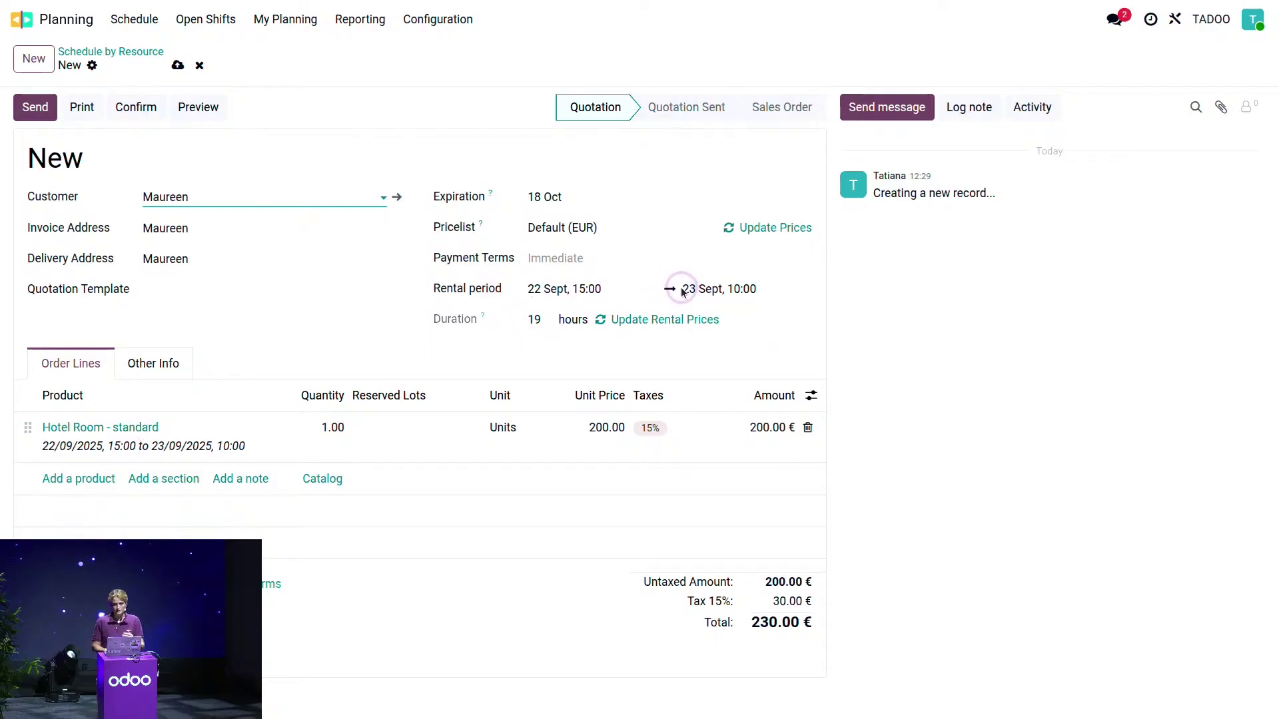
pyautogui.click(36, 108)
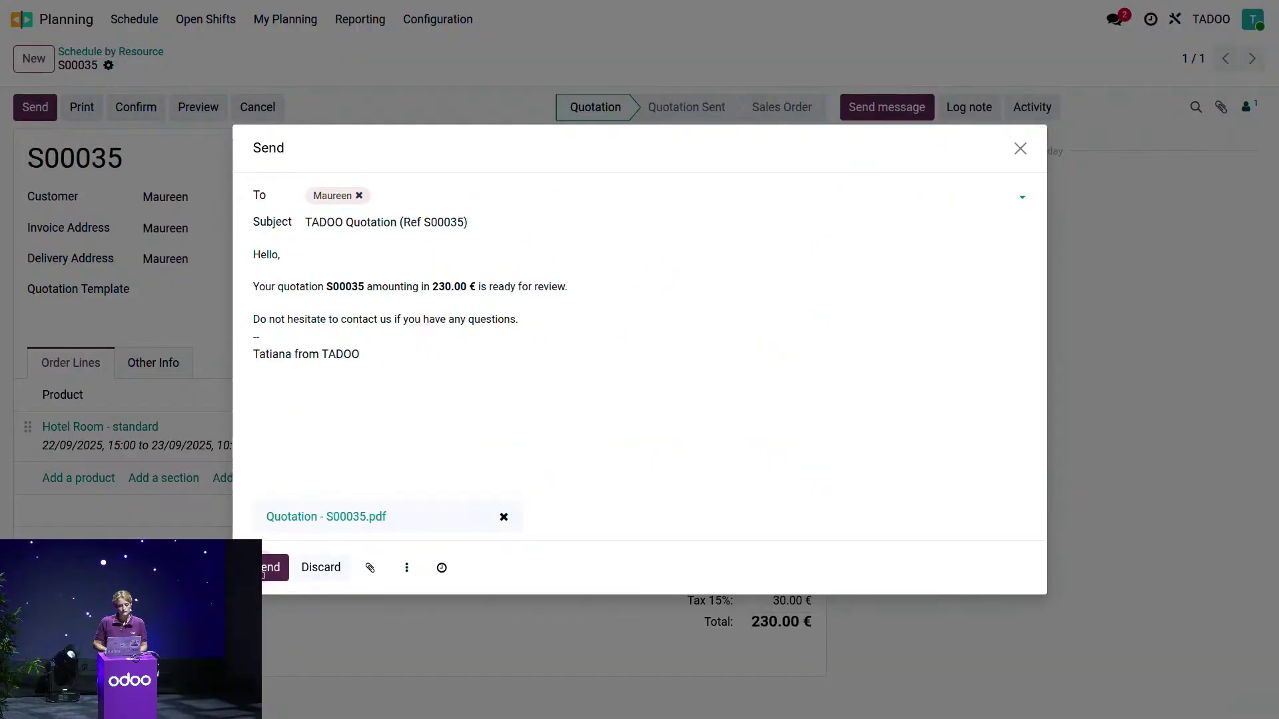
pyautogui.click(273, 566)
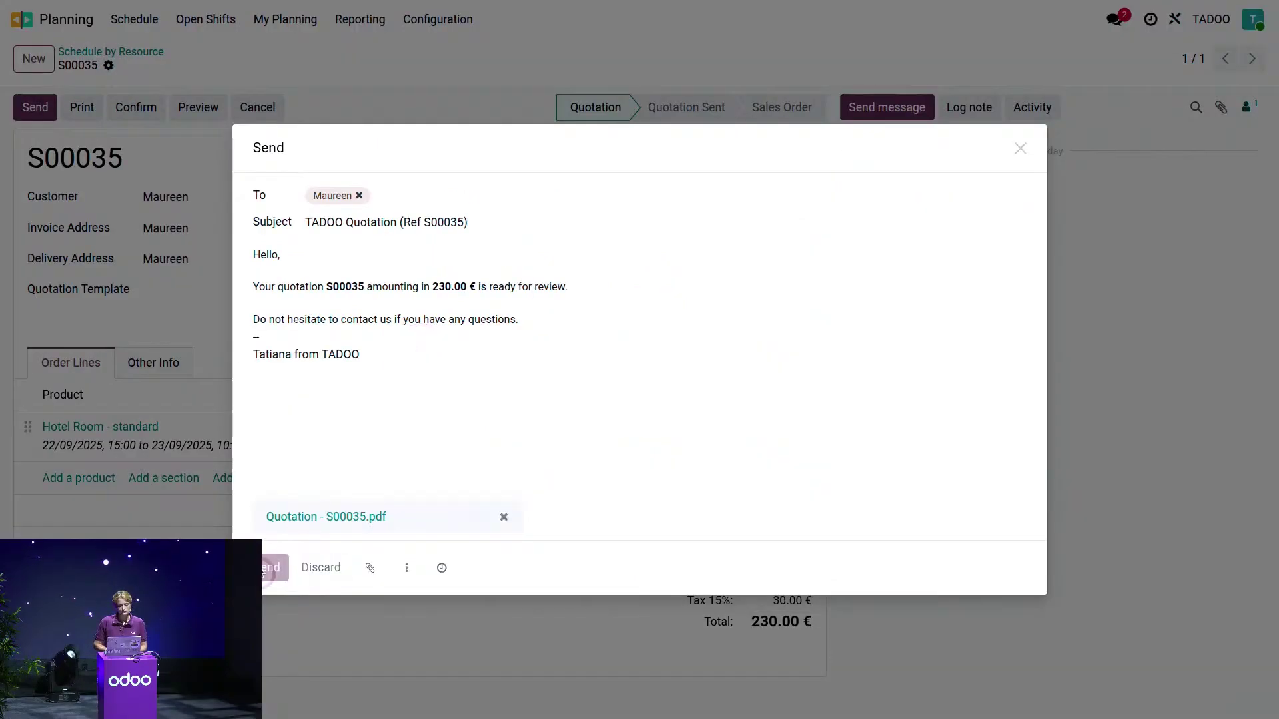
# Step: Return to the resource schedule and move the new Room 3 booking to 23–24 September
pyautogui.click(151, 51)
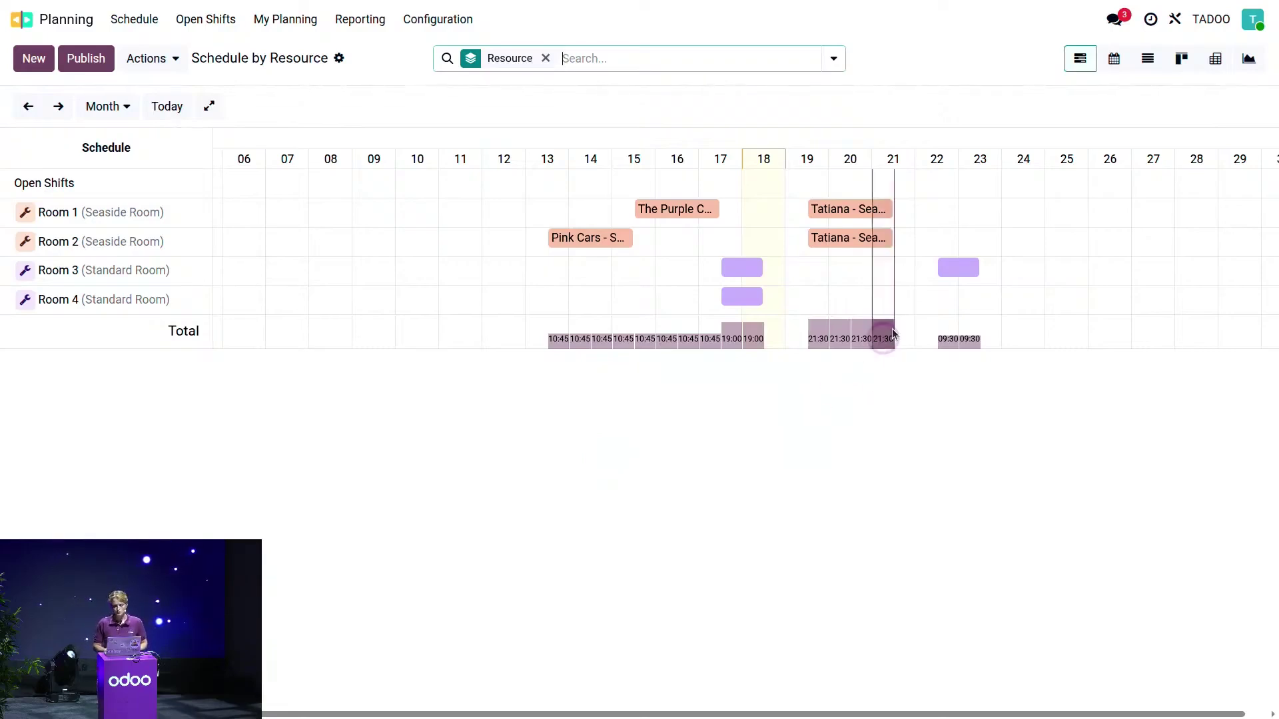
pyautogui.moveTo(968, 272); pyautogui.dragTo(1015, 272)
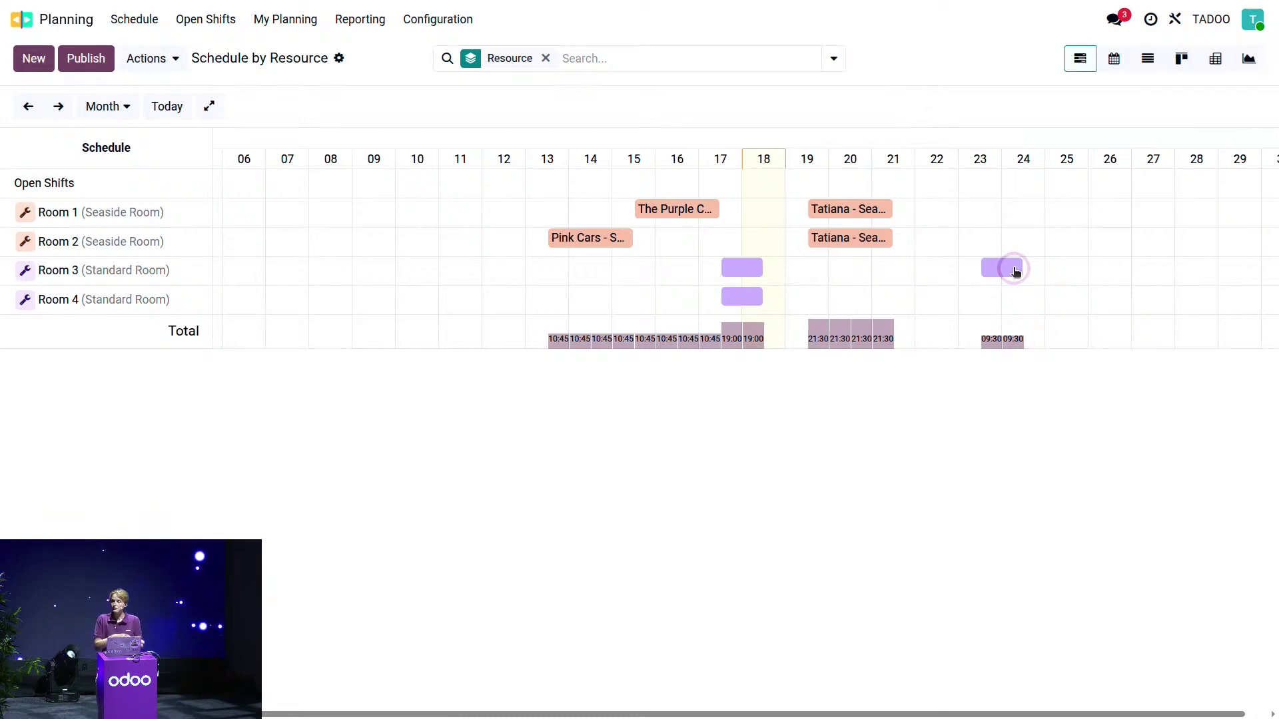
# Step: Check the rental period on the sales order linked to the moved Room 3 booking, and return to the schedule
pyautogui.click(1014, 270)
pyautogui.click(908, 394)
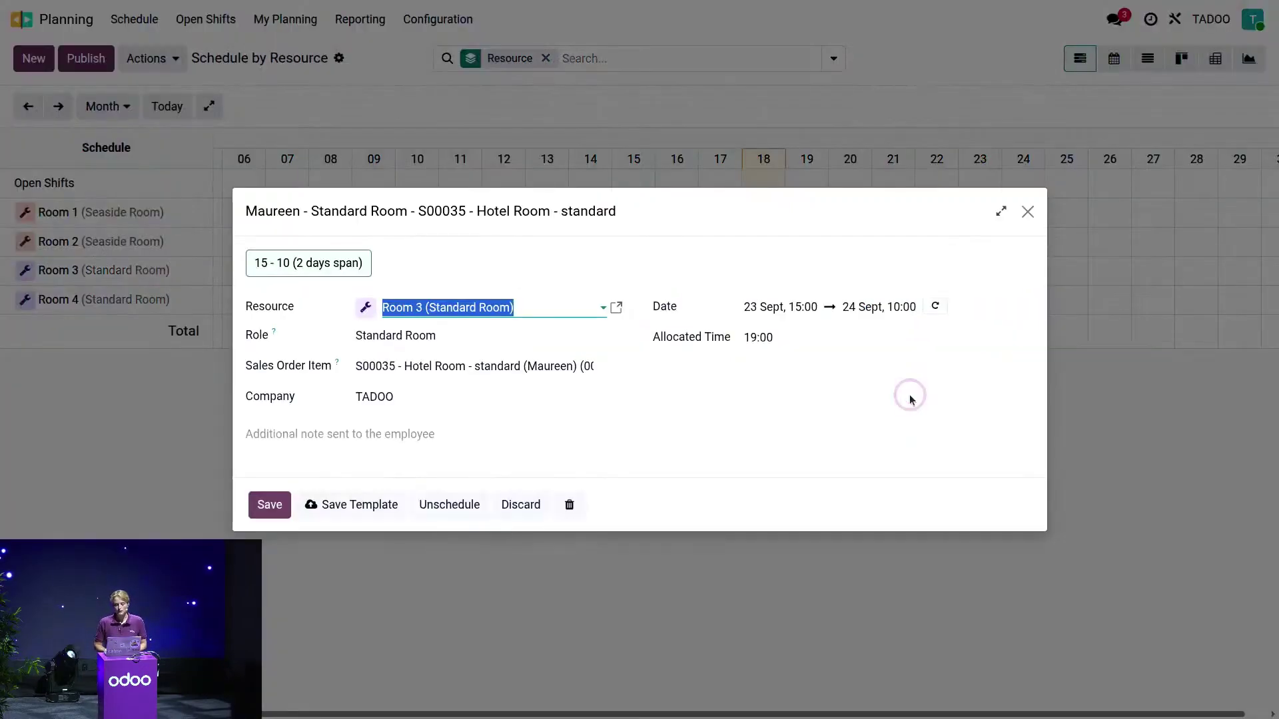
pyautogui.click(998, 218)
pyautogui.click(649, 52)
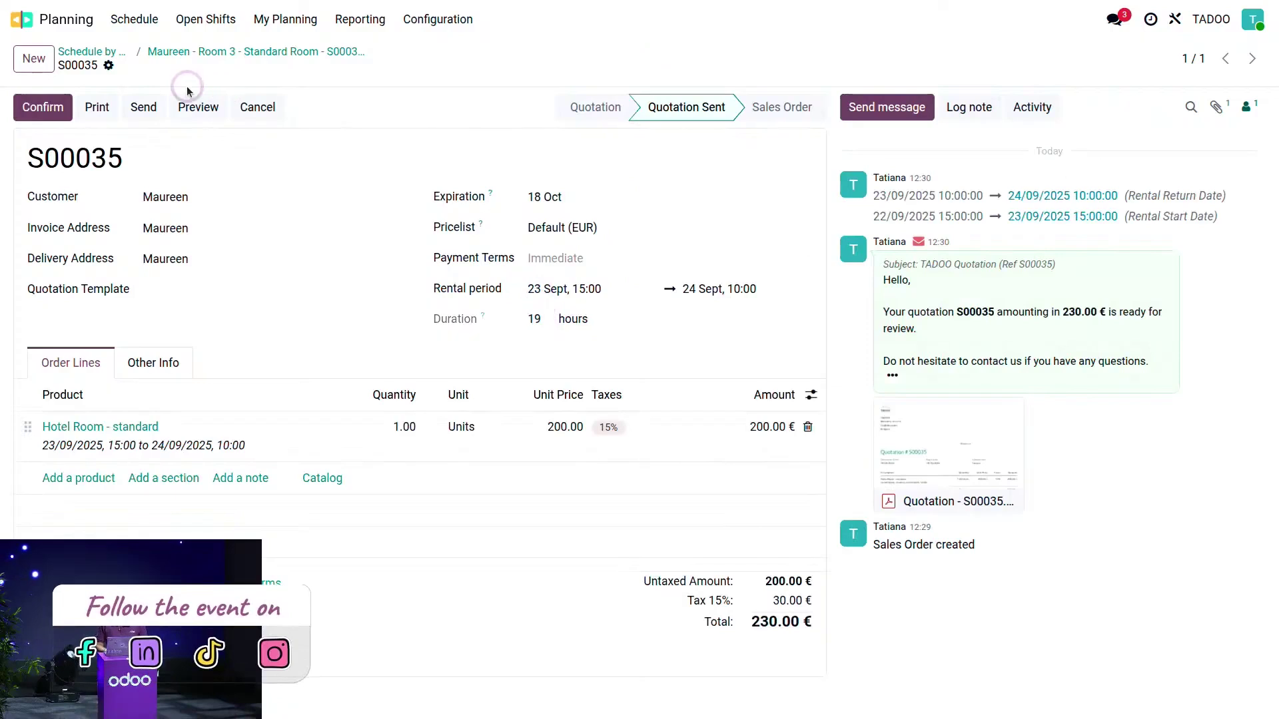
pyautogui.click(164, 53)
pyautogui.click(159, 53)
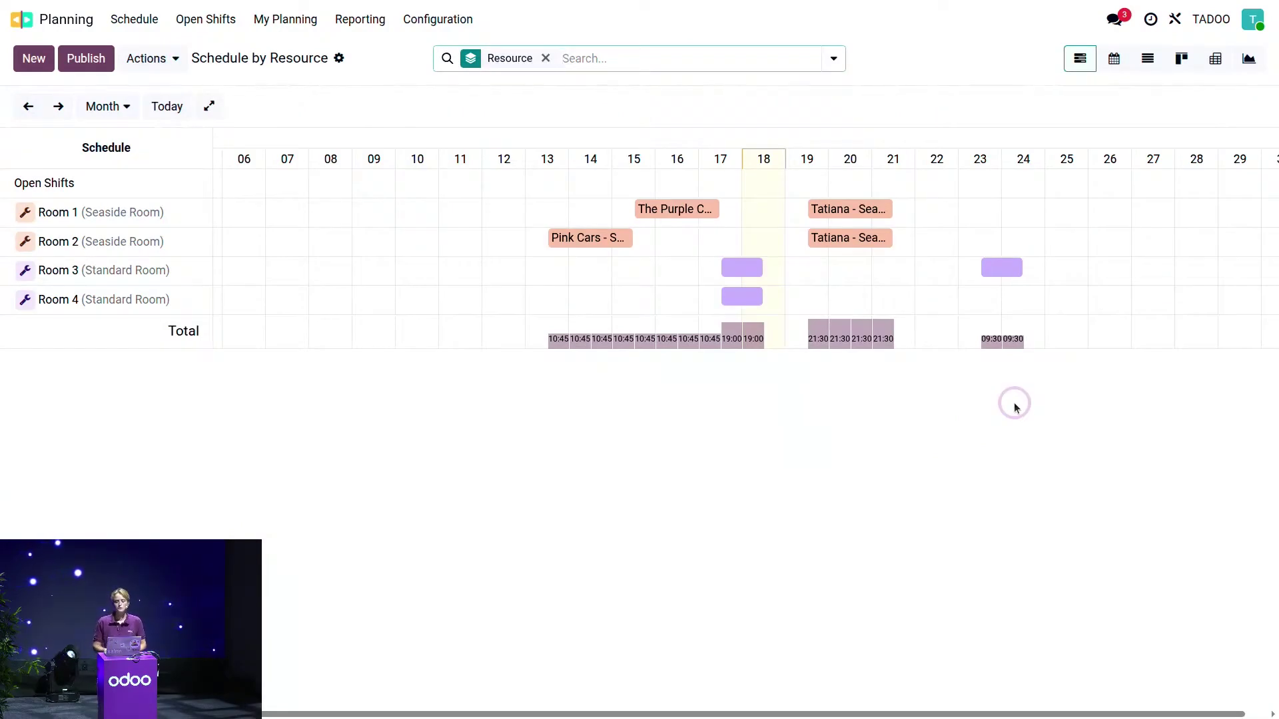
# Step: Add a Room 3 shift on 27 September using the 15 - 10 (2 days span) template and attach it to the last order
pyautogui.click(1165, 266)
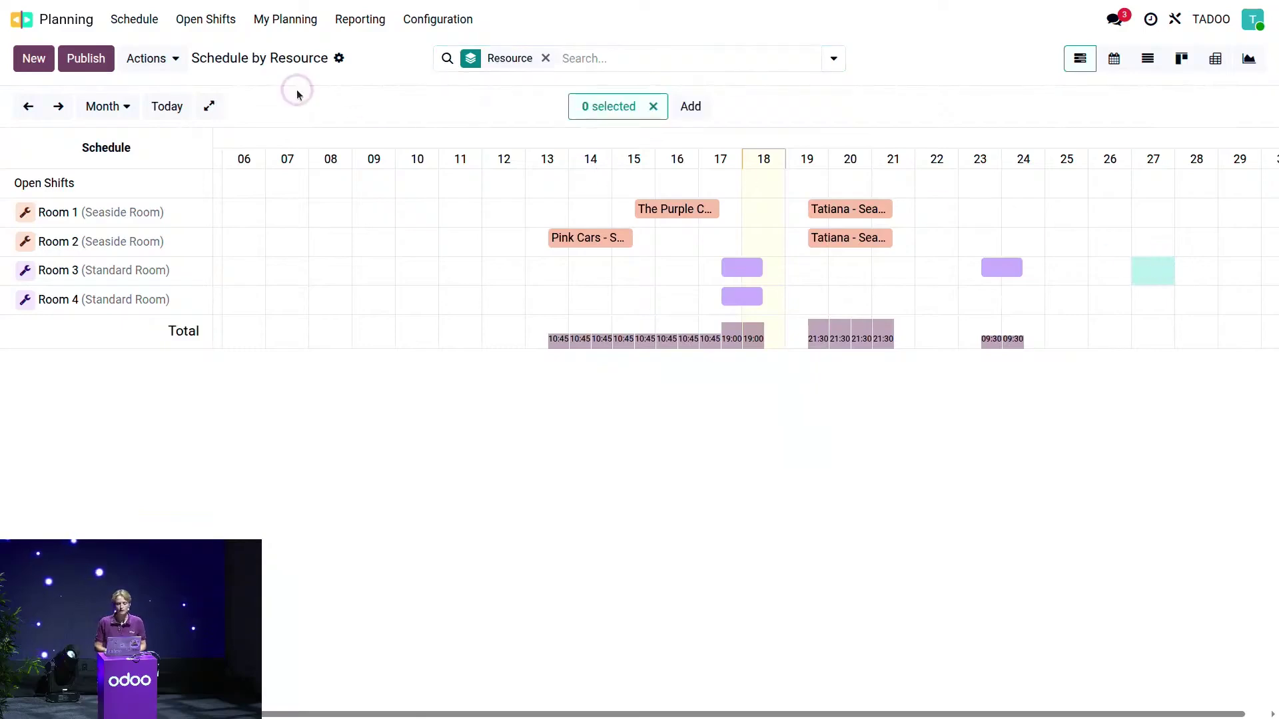
pyautogui.click(34, 59)
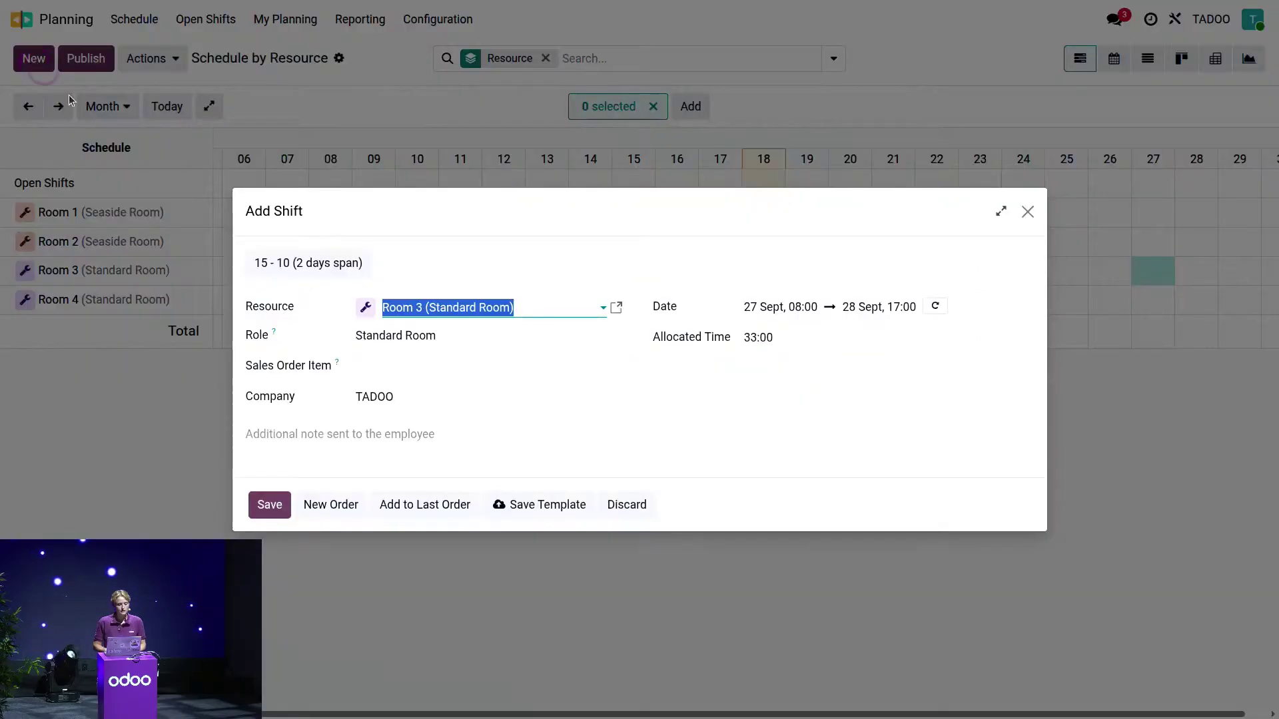
pyautogui.click(297, 263)
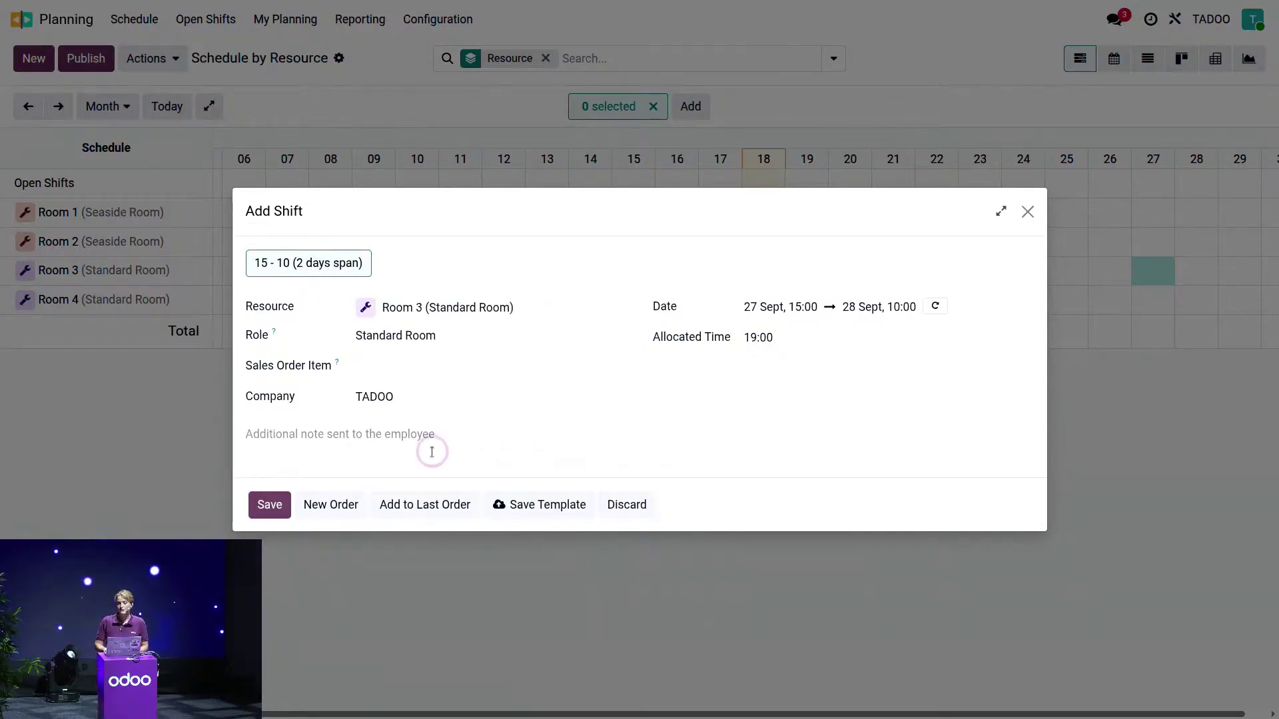
pyautogui.click(433, 509)
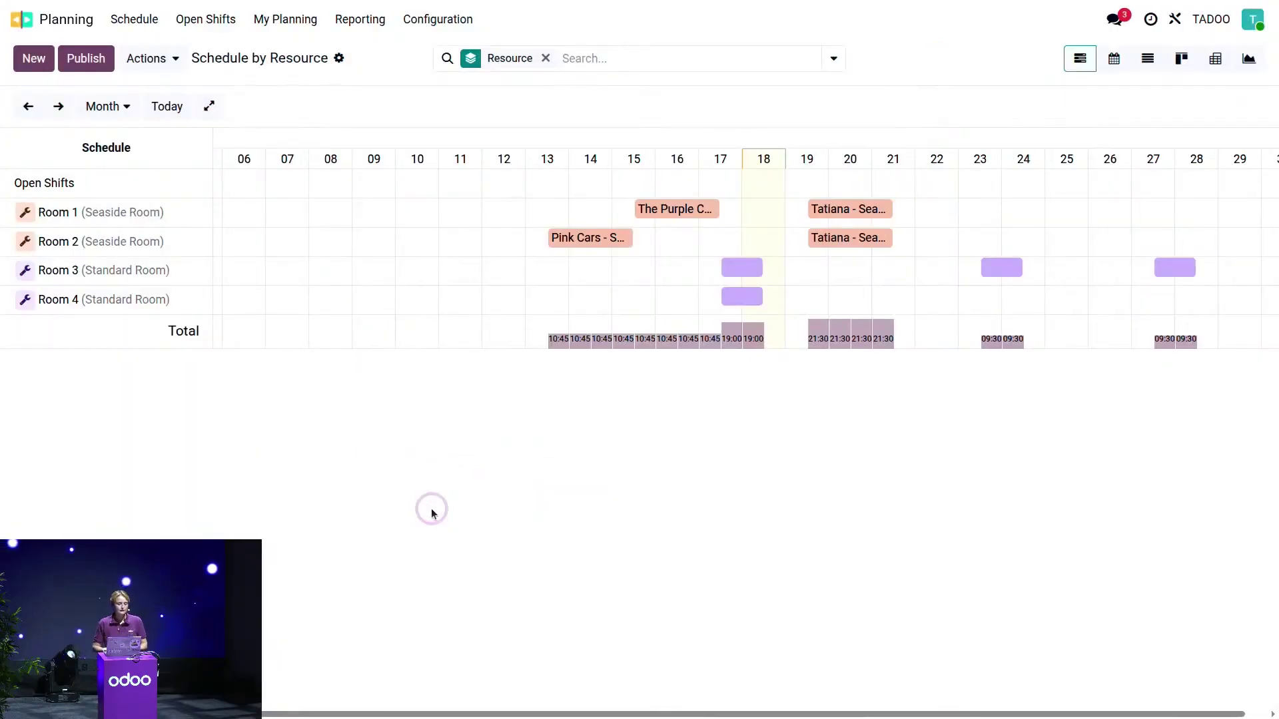
# Step: Switch to the Rental app, check the rental period on the sent hotel room quotation, and return to the app overview
pyautogui.click(62, 35)
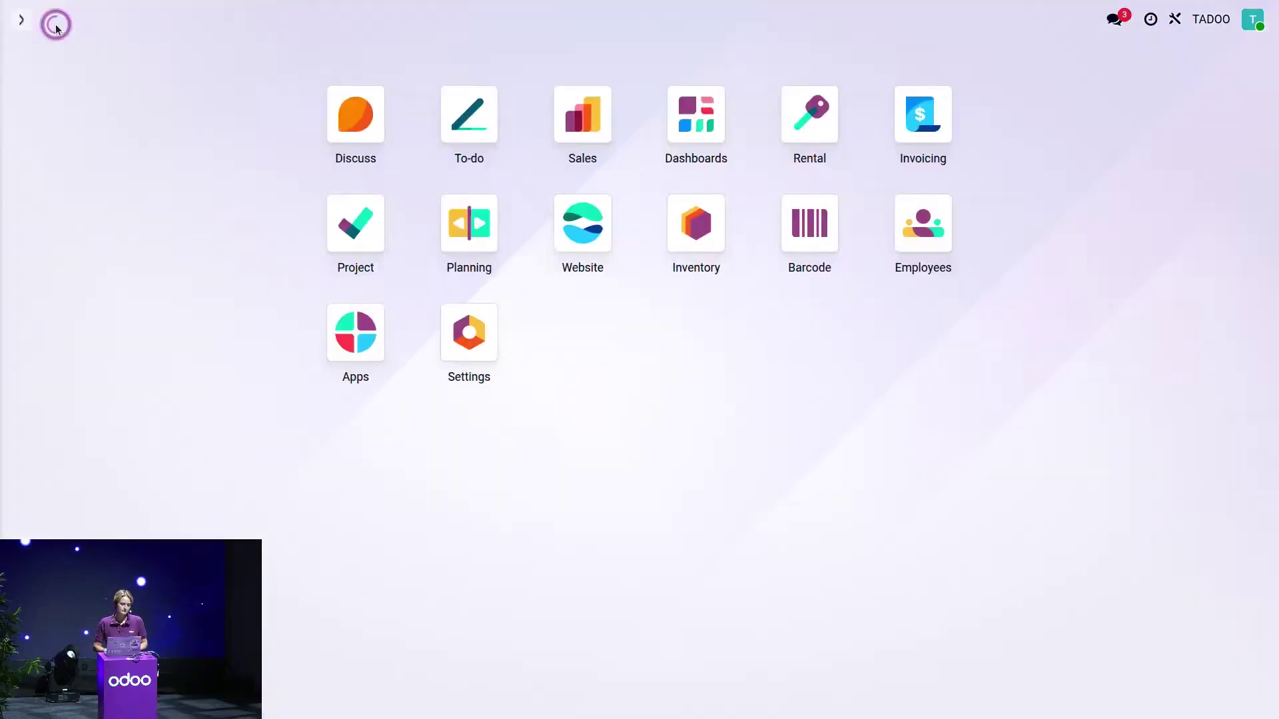
pyautogui.click(810, 134)
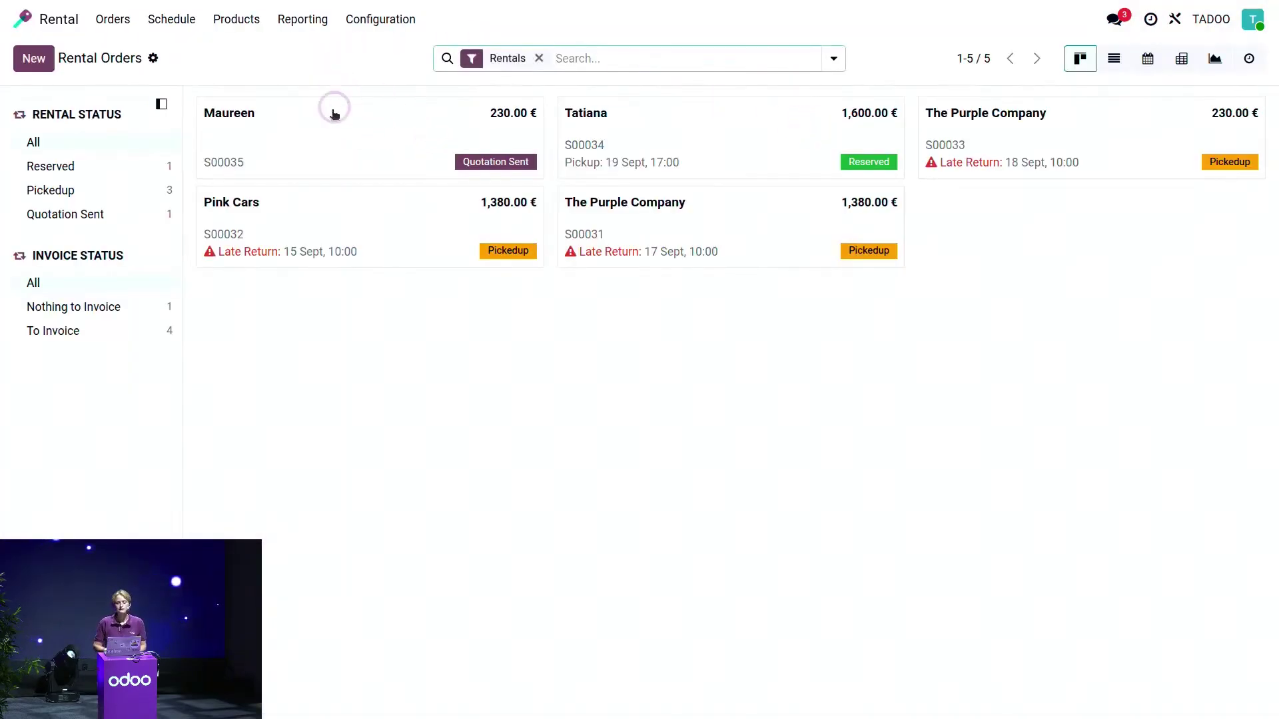
pyautogui.click(285, 144)
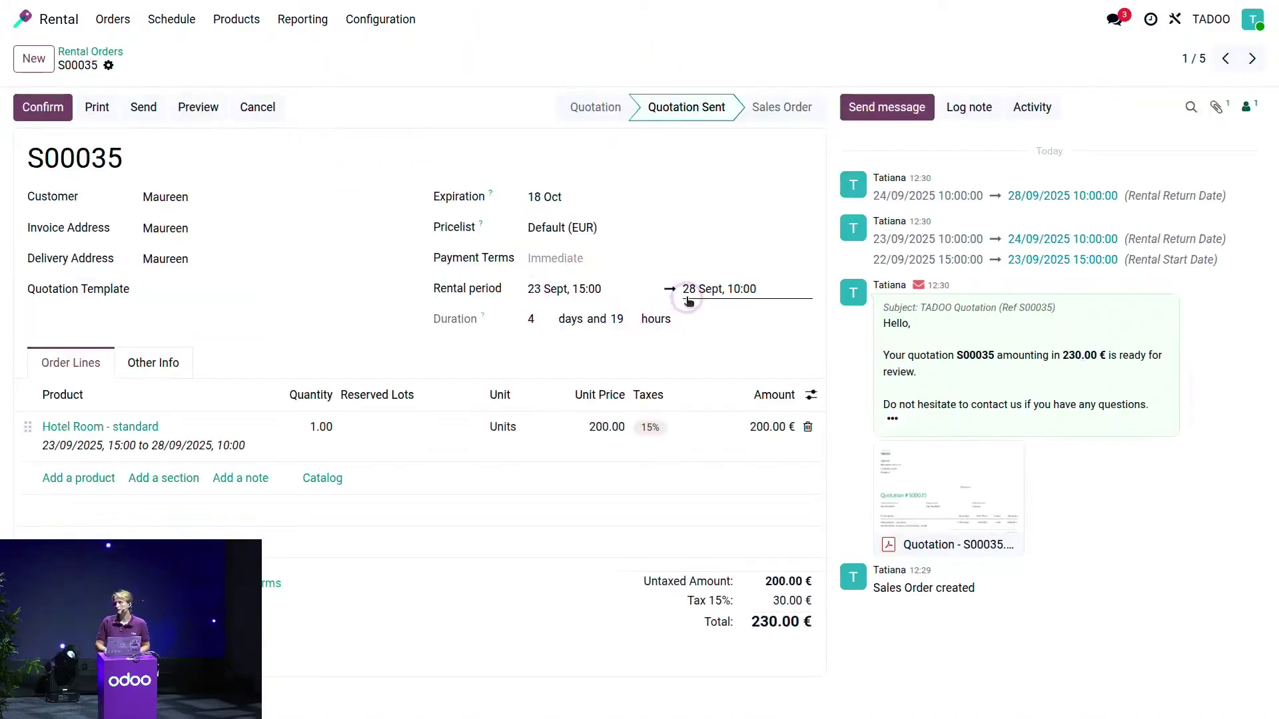
pyautogui.click(24, 20)
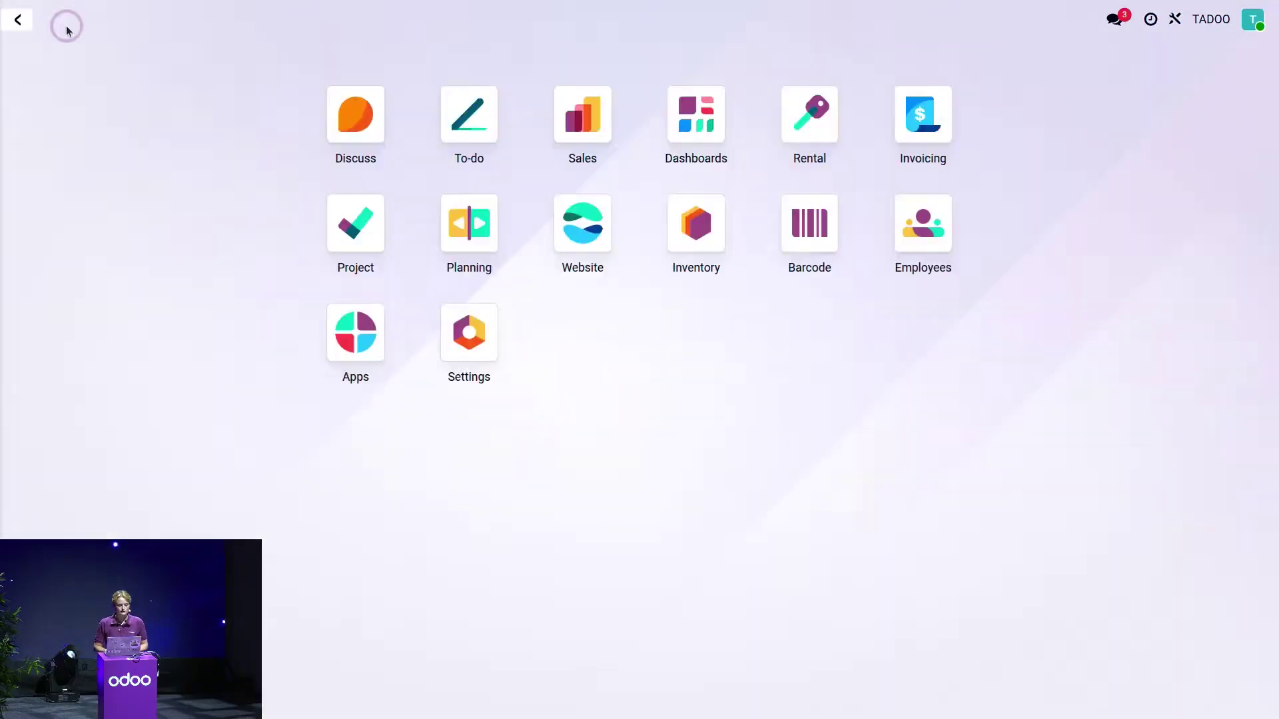
pyautogui.hotkey('alt', 'Tab')
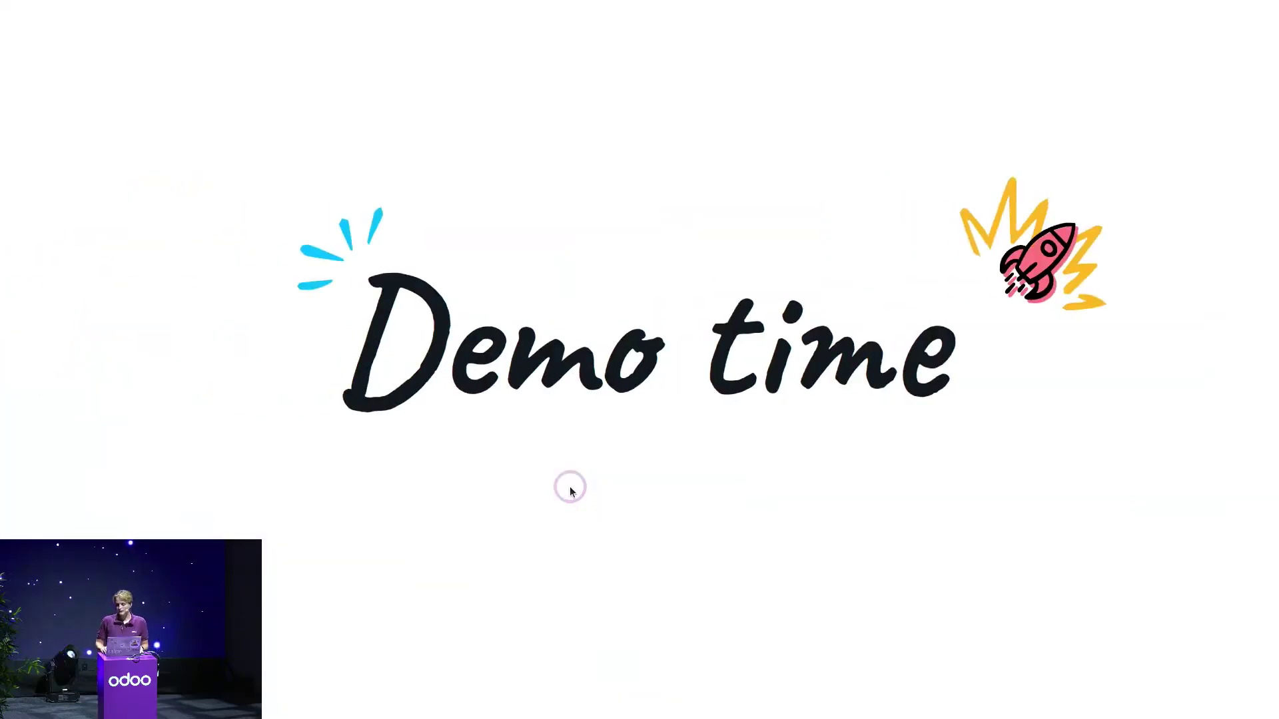
pyautogui.press('Right')
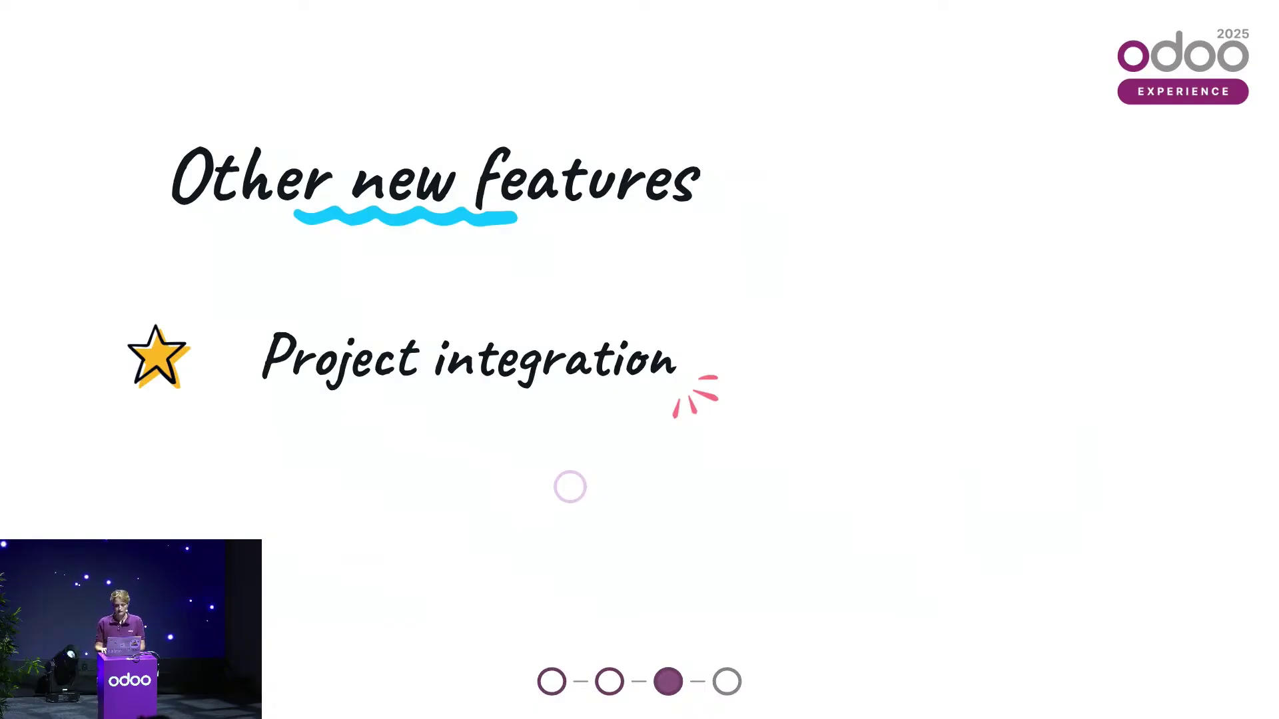
pyautogui.press('Right')
pyautogui.hotkey('ctrl', 'Right')
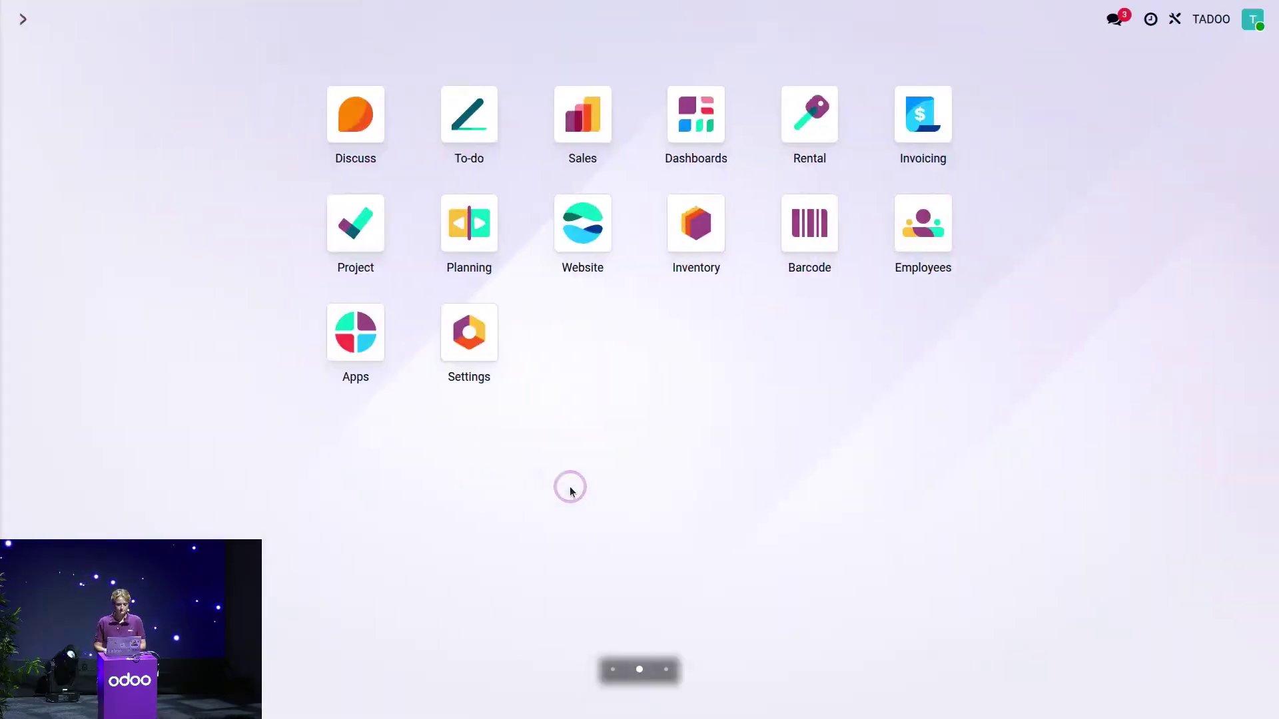
# Step: Switch the active company to Your Event Company and open its orders in the Rental app
pyautogui.click(1209, 18)
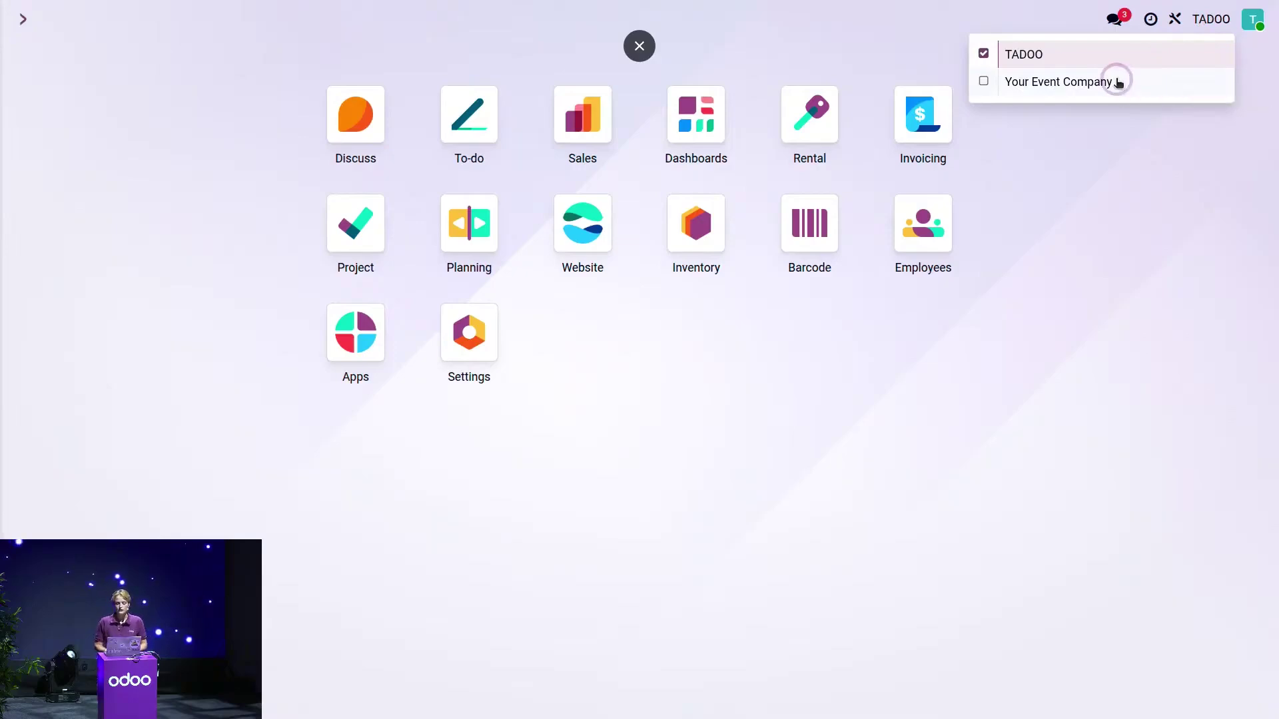
pyautogui.click(1118, 82)
pyautogui.click(810, 113)
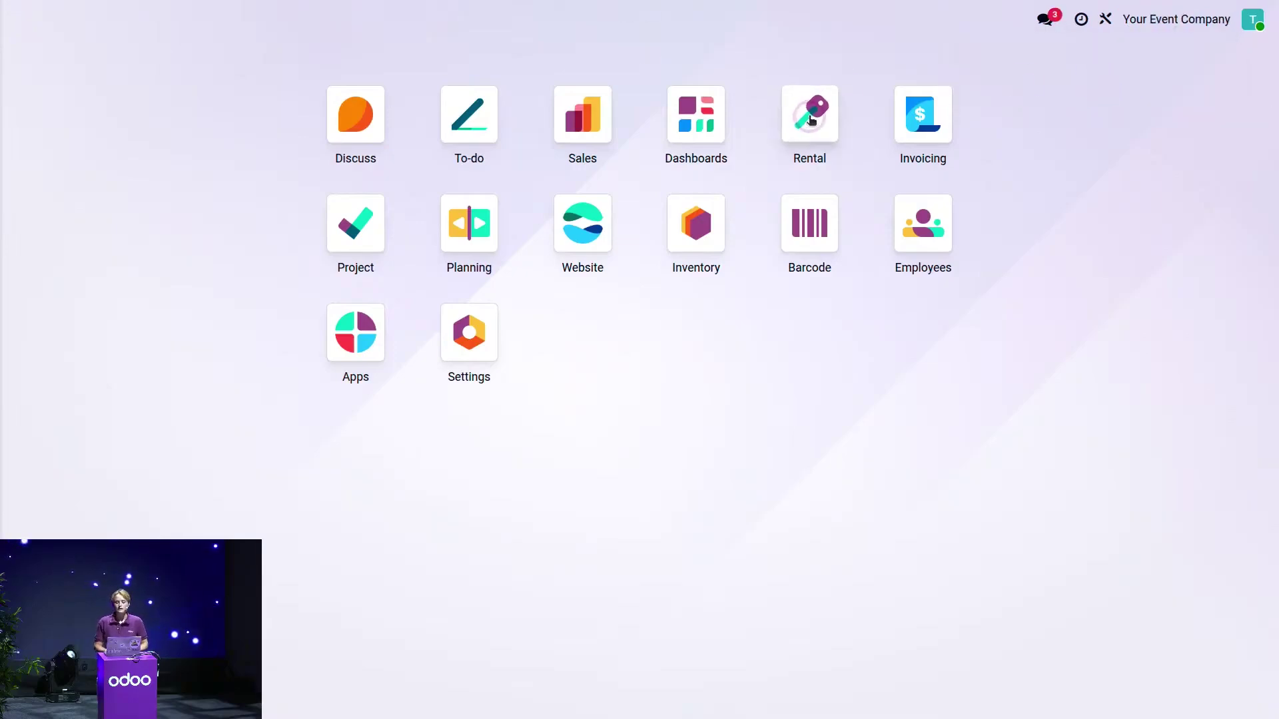
# Step: Create a rental order for customer SAP based on the Afterwork event quotation template
pyautogui.click(34, 58)
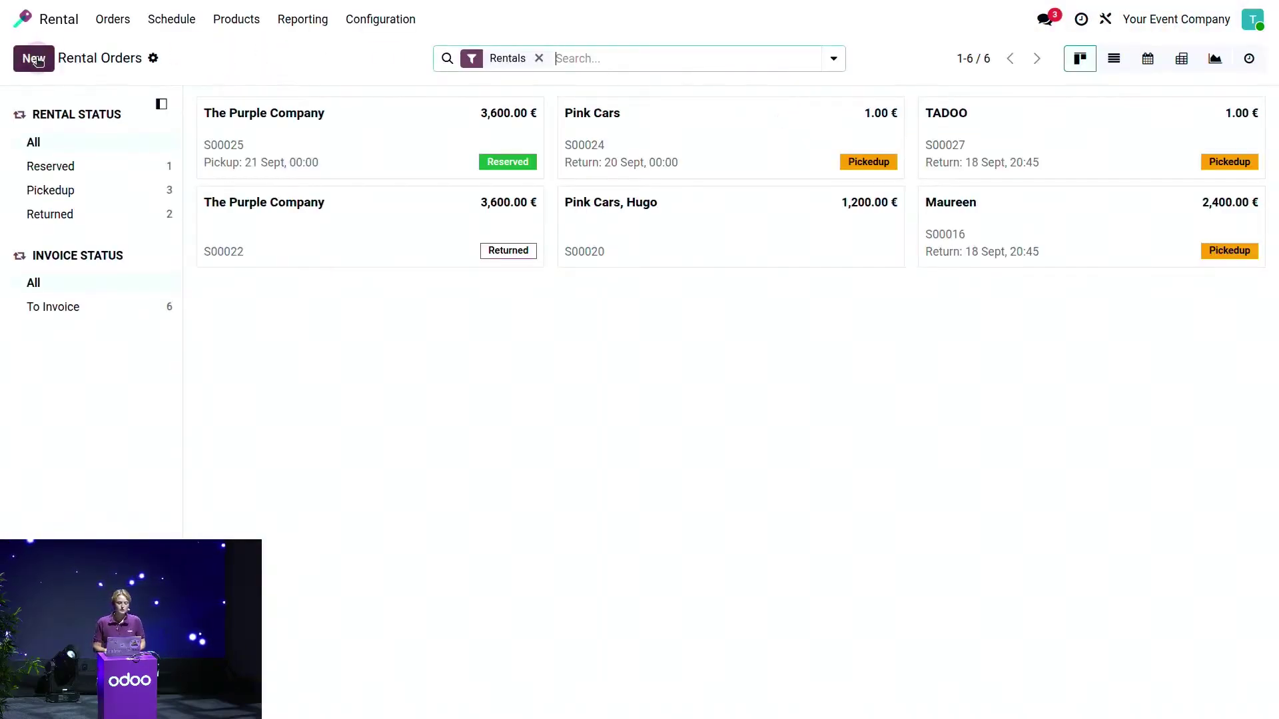
pyautogui.write('sap')
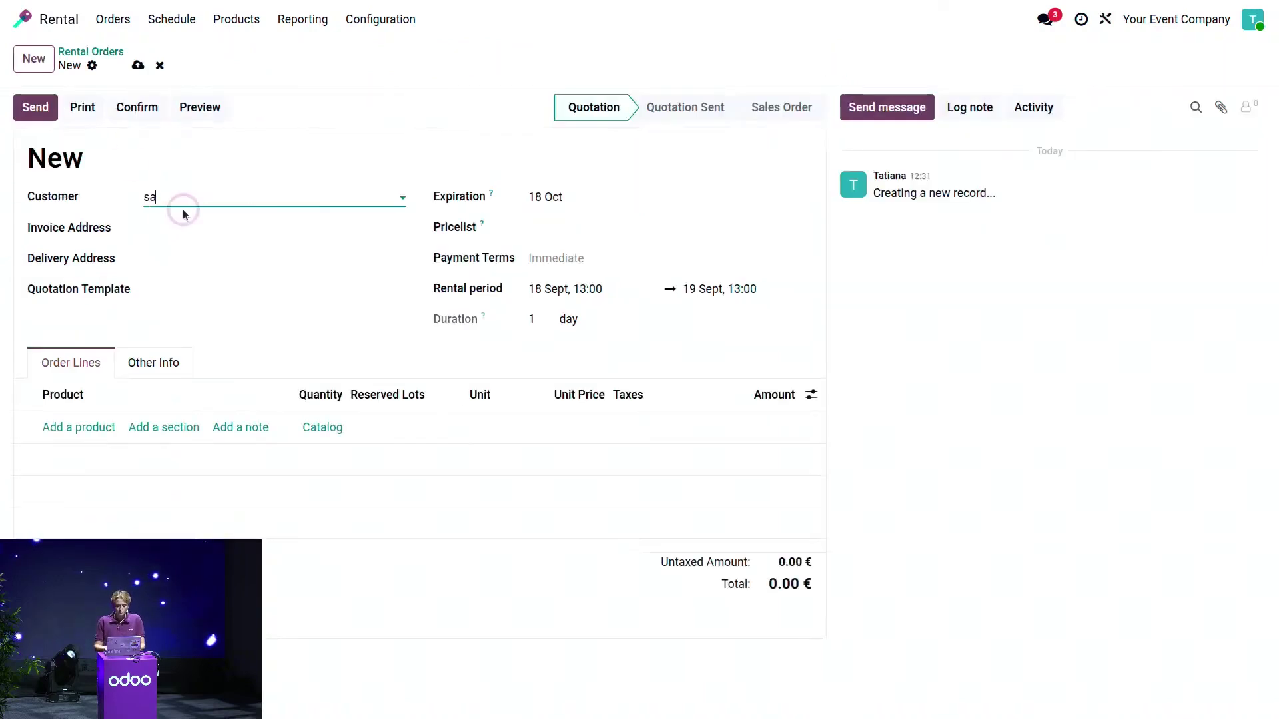
pyautogui.click(187, 224)
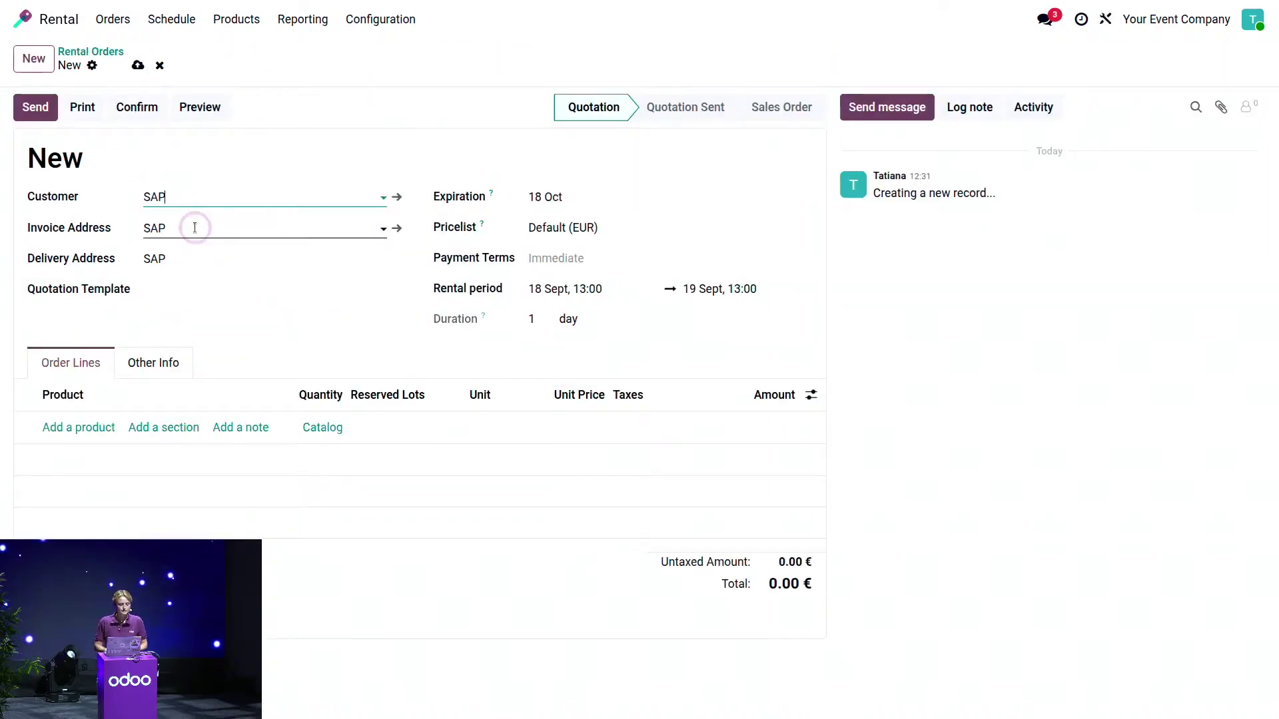
pyautogui.click(182, 289)
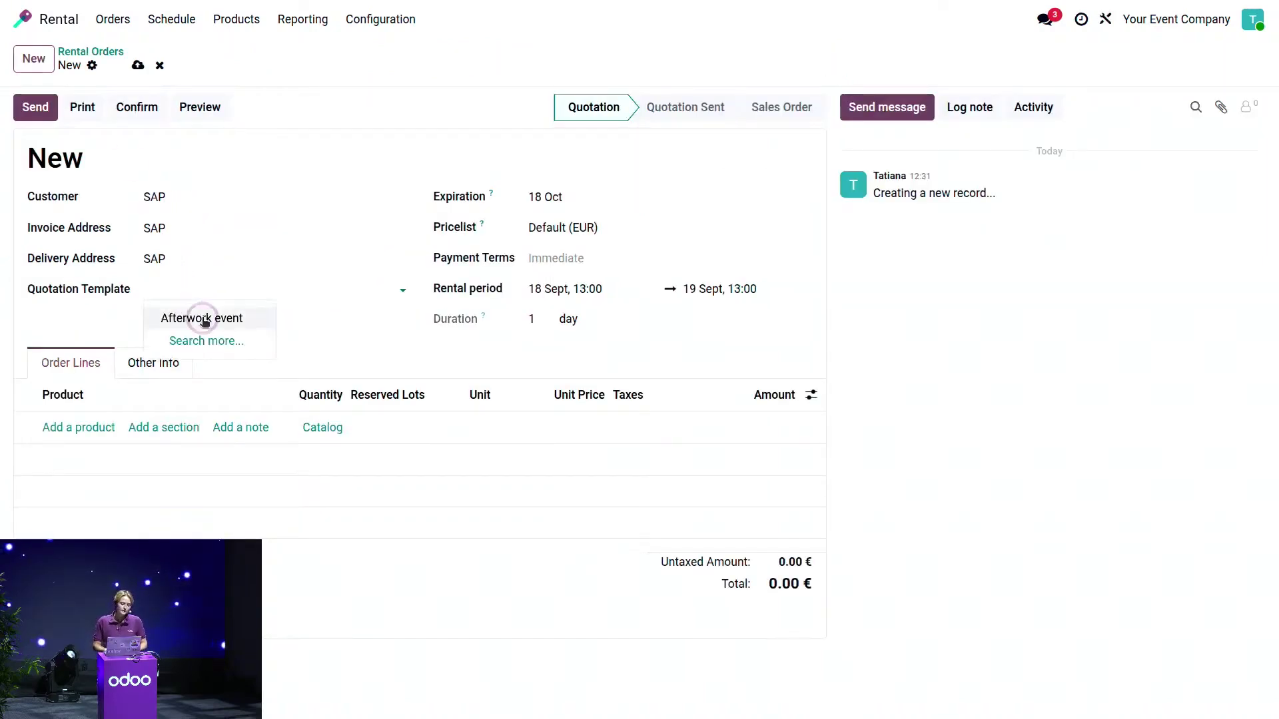
pyautogui.click(255, 319)
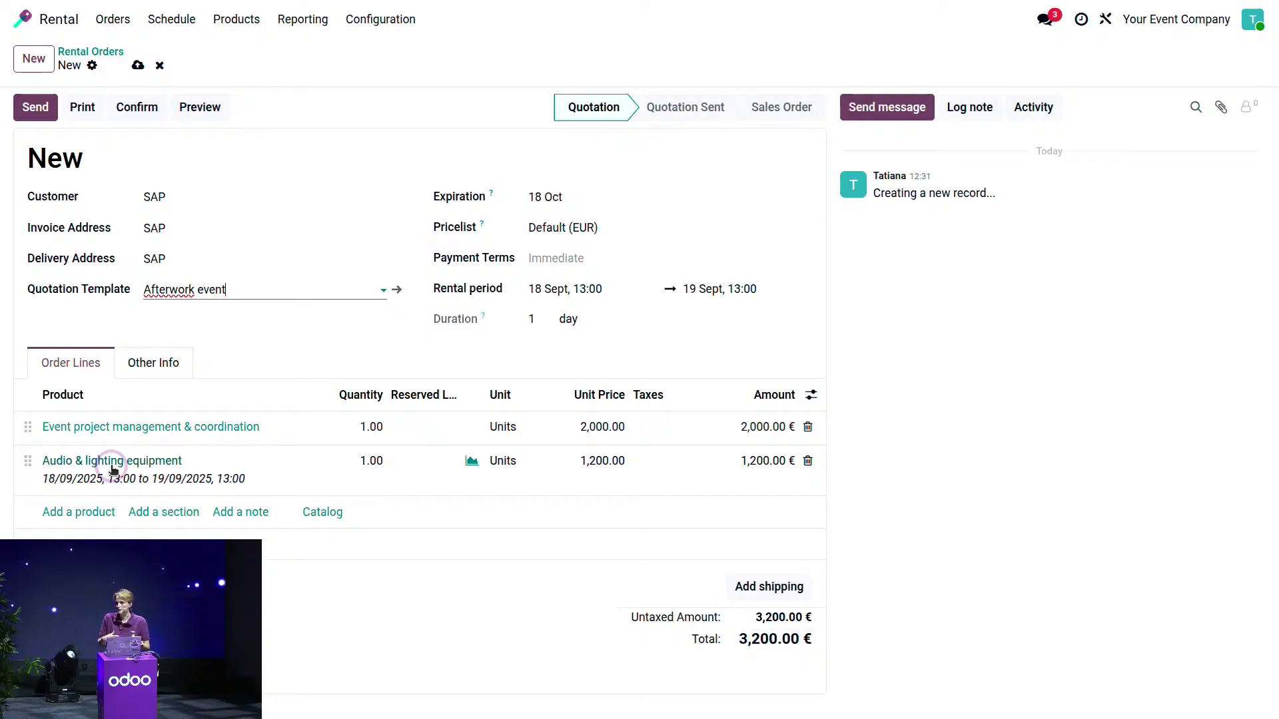
# Step: Save and confirm the SAP rental order, and open its linked deliveries
pyautogui.click(138, 64)
pyautogui.click(139, 107)
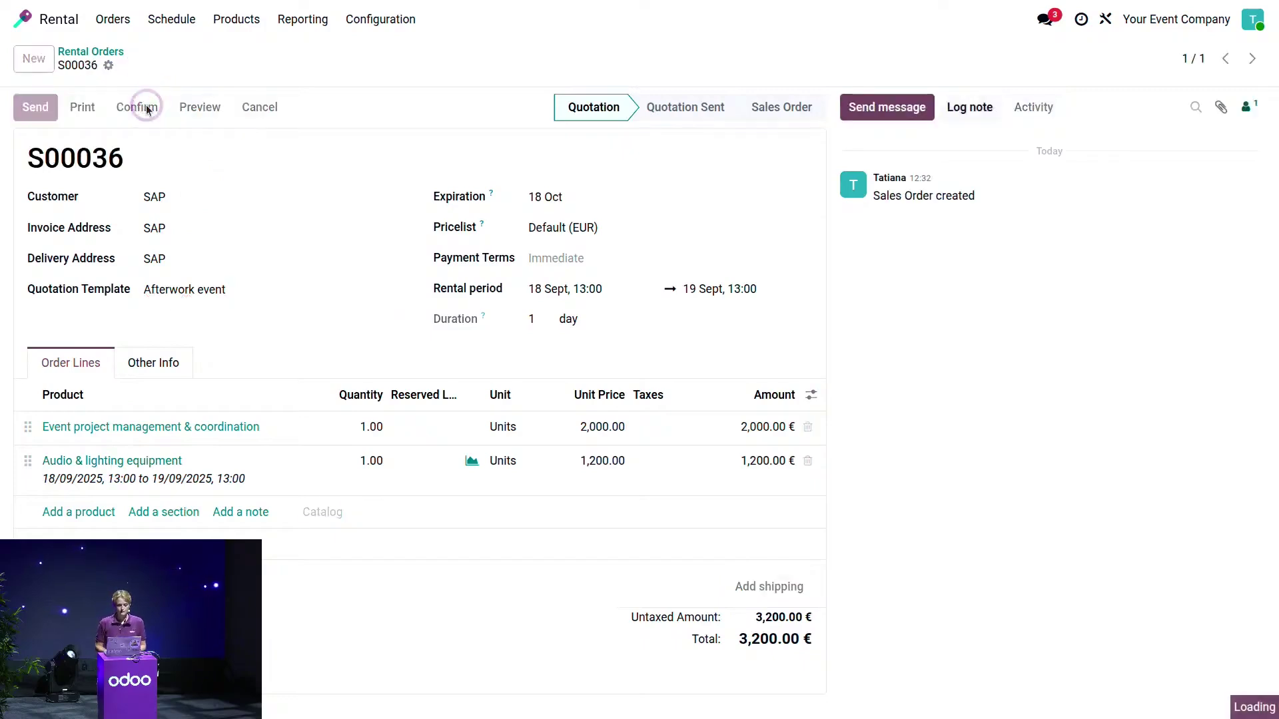
pyautogui.click(697, 67)
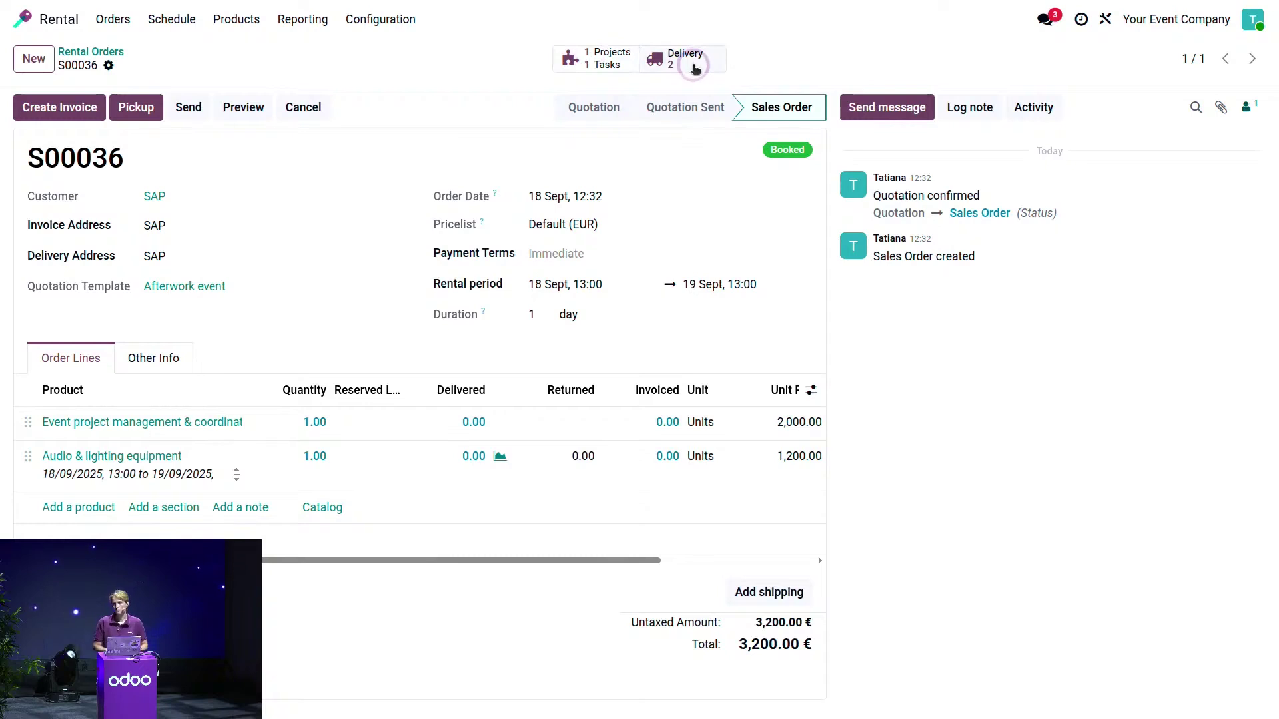
# Step: Switch to the Project app, open the S00036 - Afterwork event project, and display its linked rental orders
pyautogui.click(22, 19)
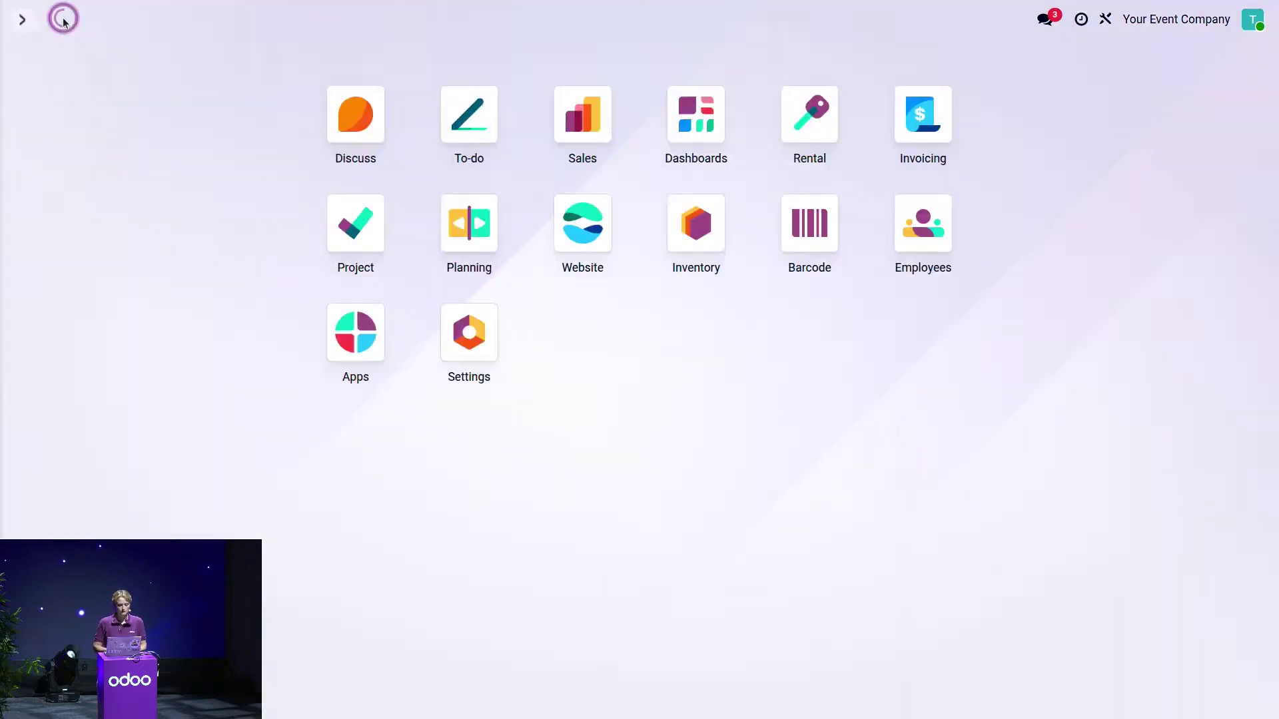
pyautogui.click(351, 237)
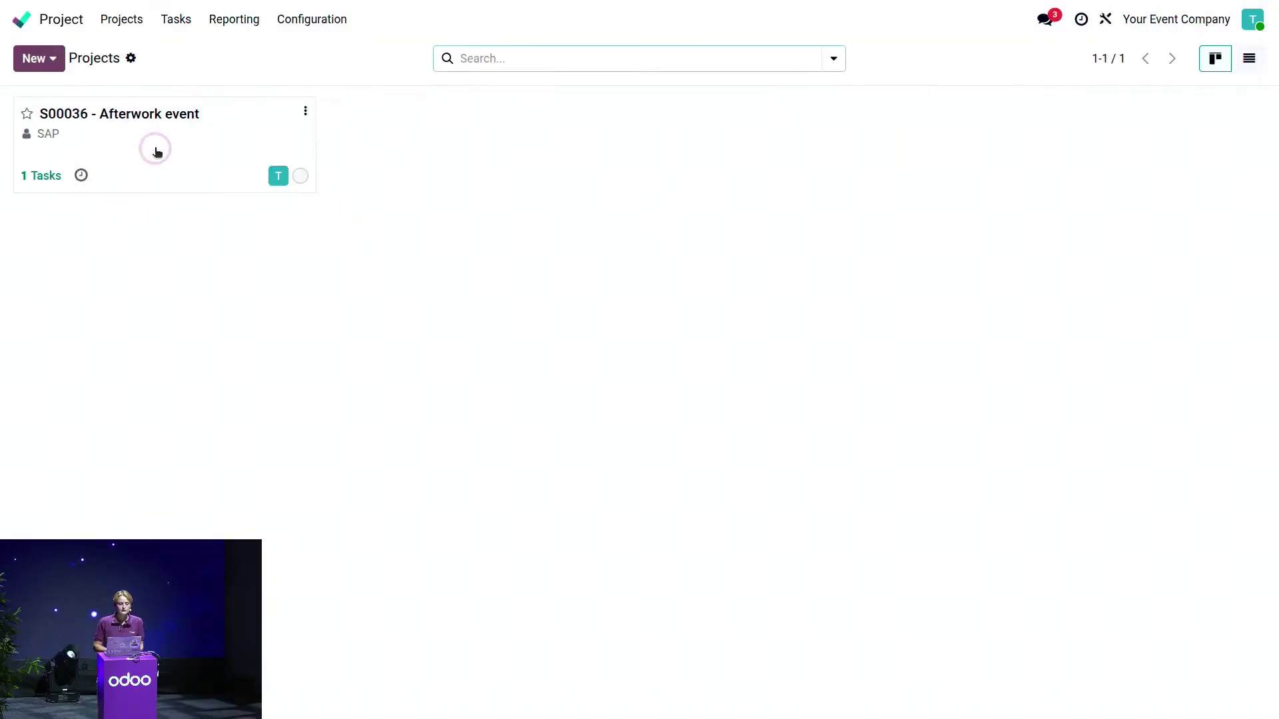
pyautogui.click(195, 153)
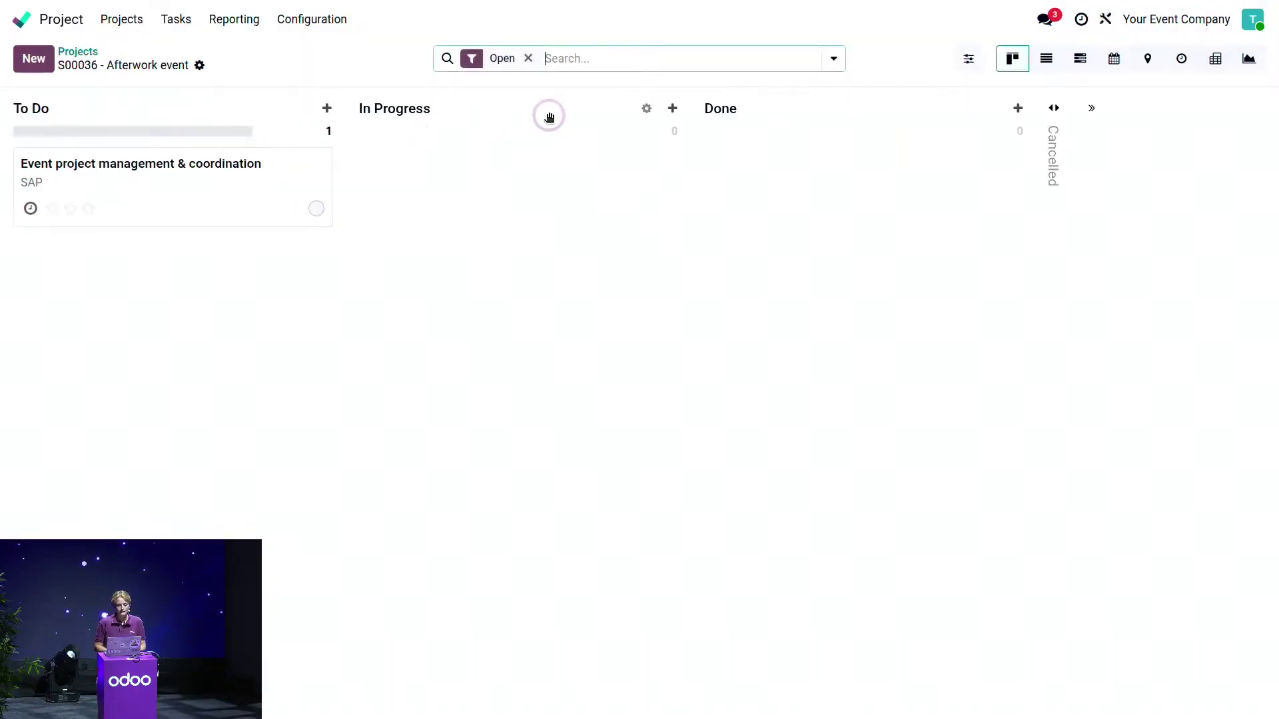
pyautogui.click(969, 64)
pyautogui.click(991, 116)
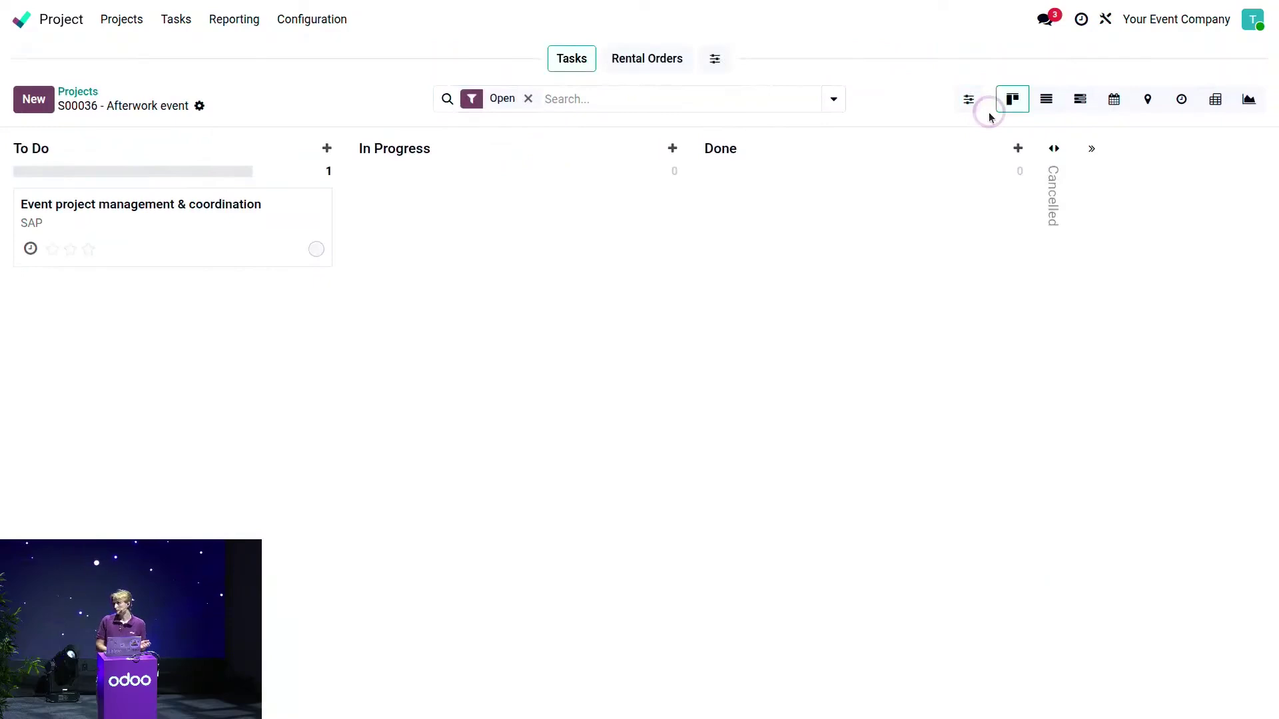
pyautogui.click(659, 62)
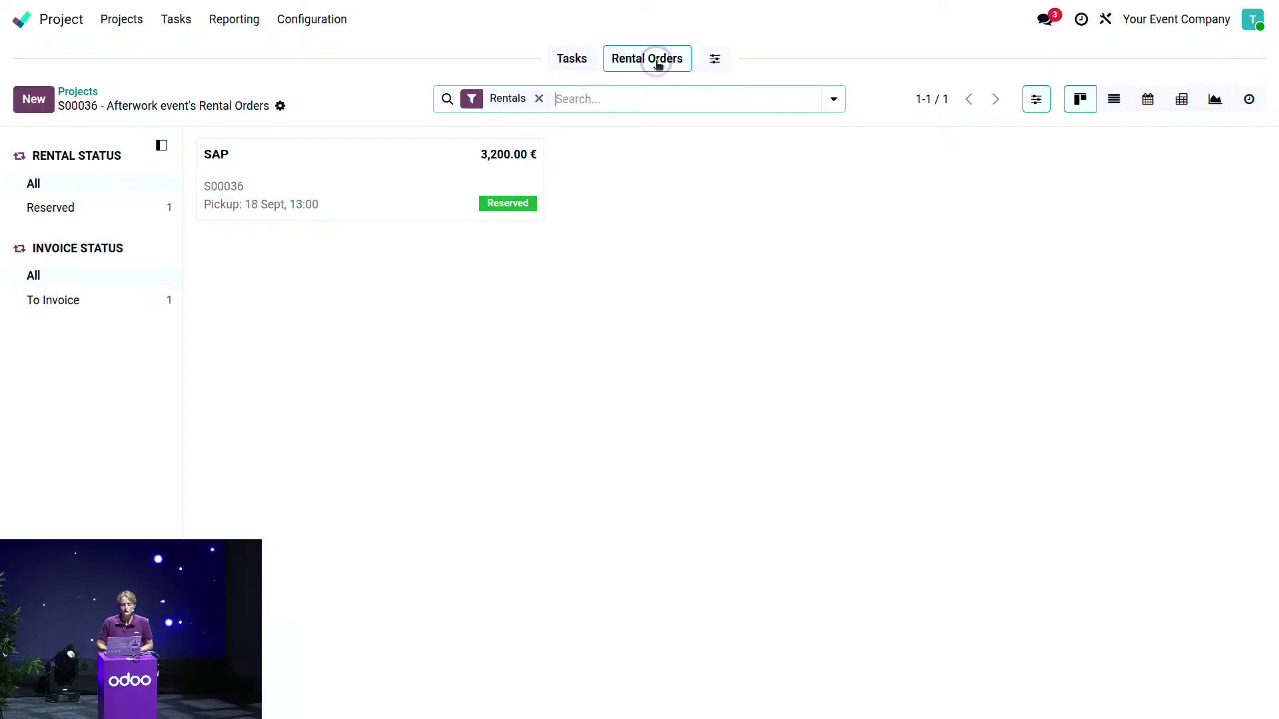
# Step: Create and save a new rental order in the Afterwork event project with the product Odooband (live band) (Rental)
pyautogui.click(34, 98)
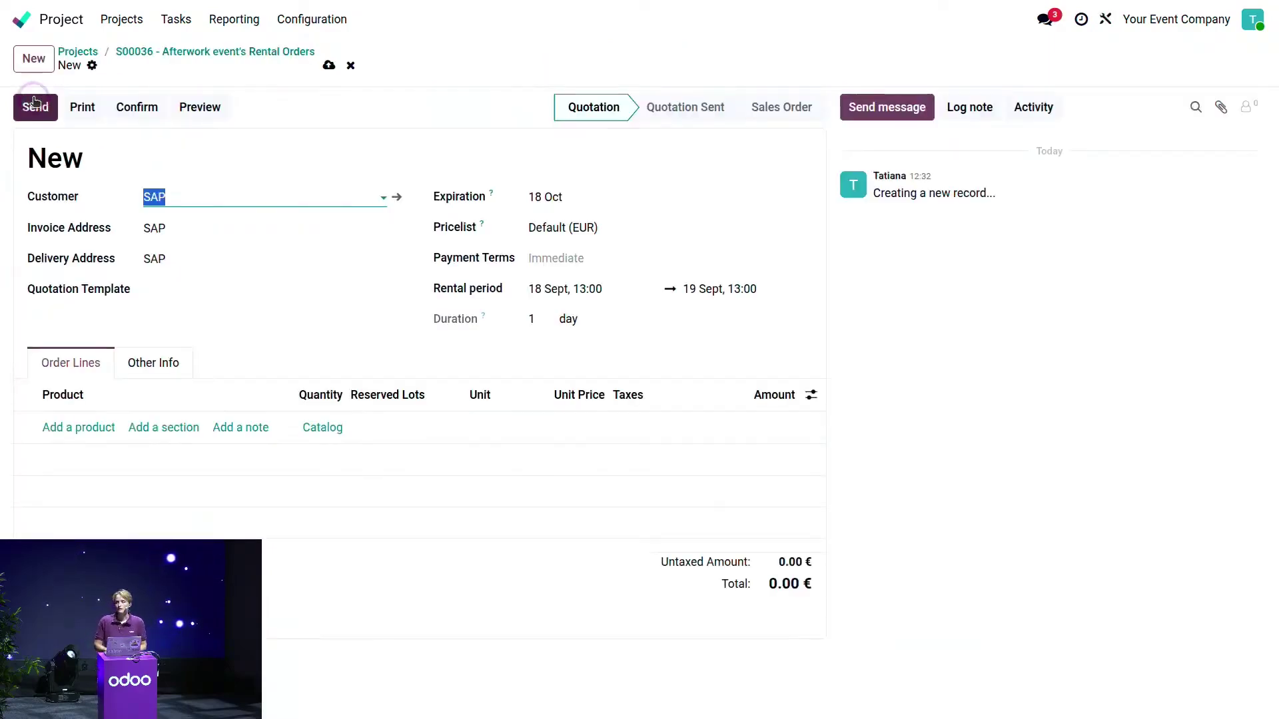
pyautogui.click(75, 427)
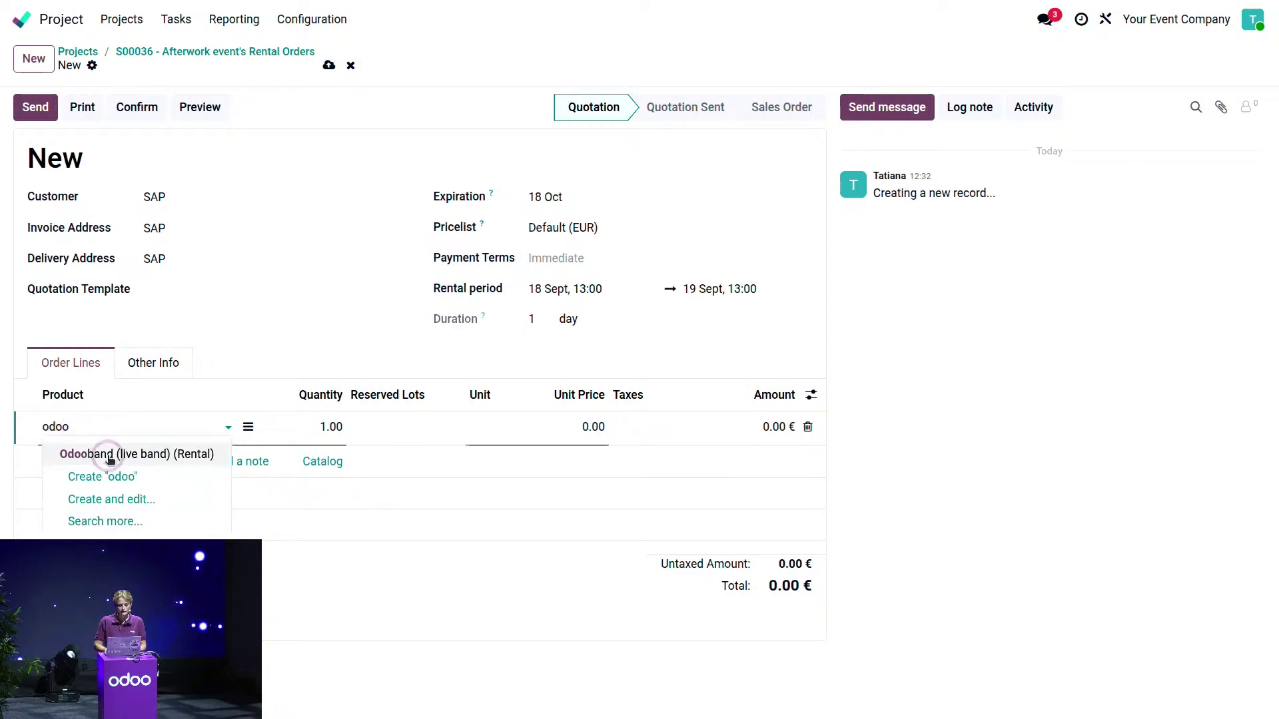
pyautogui.click(77, 451)
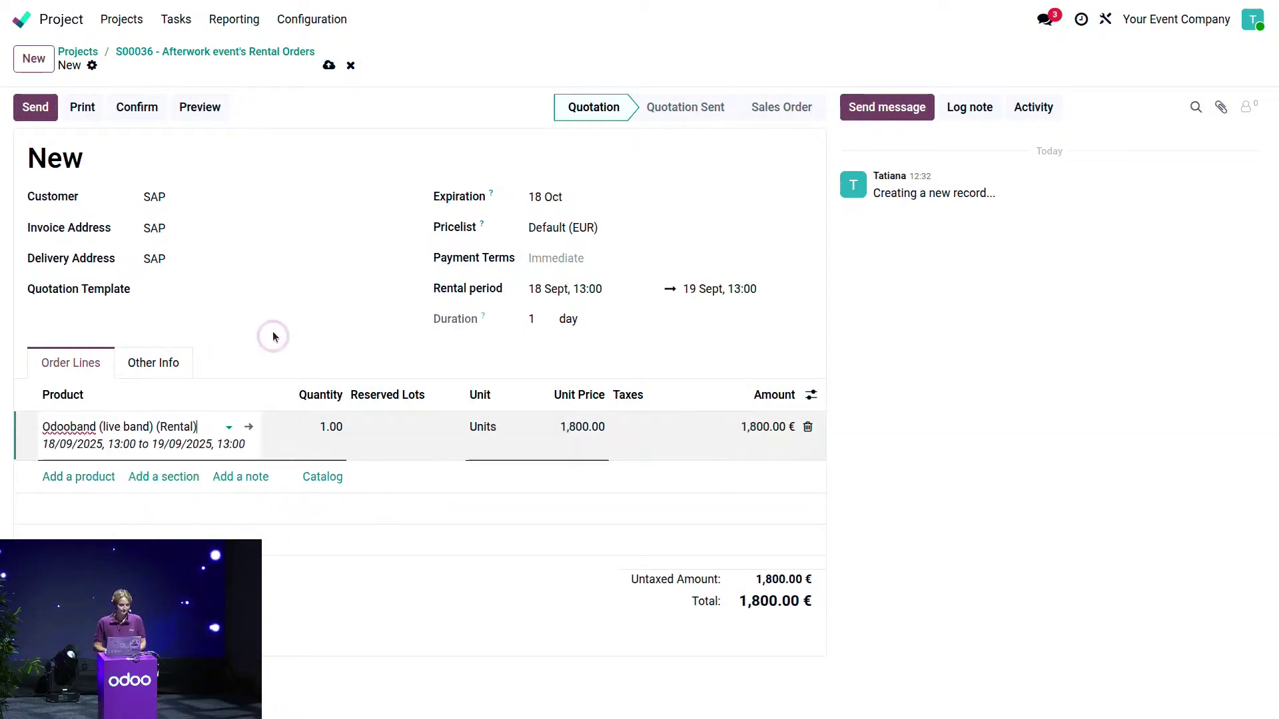
pyautogui.click(329, 65)
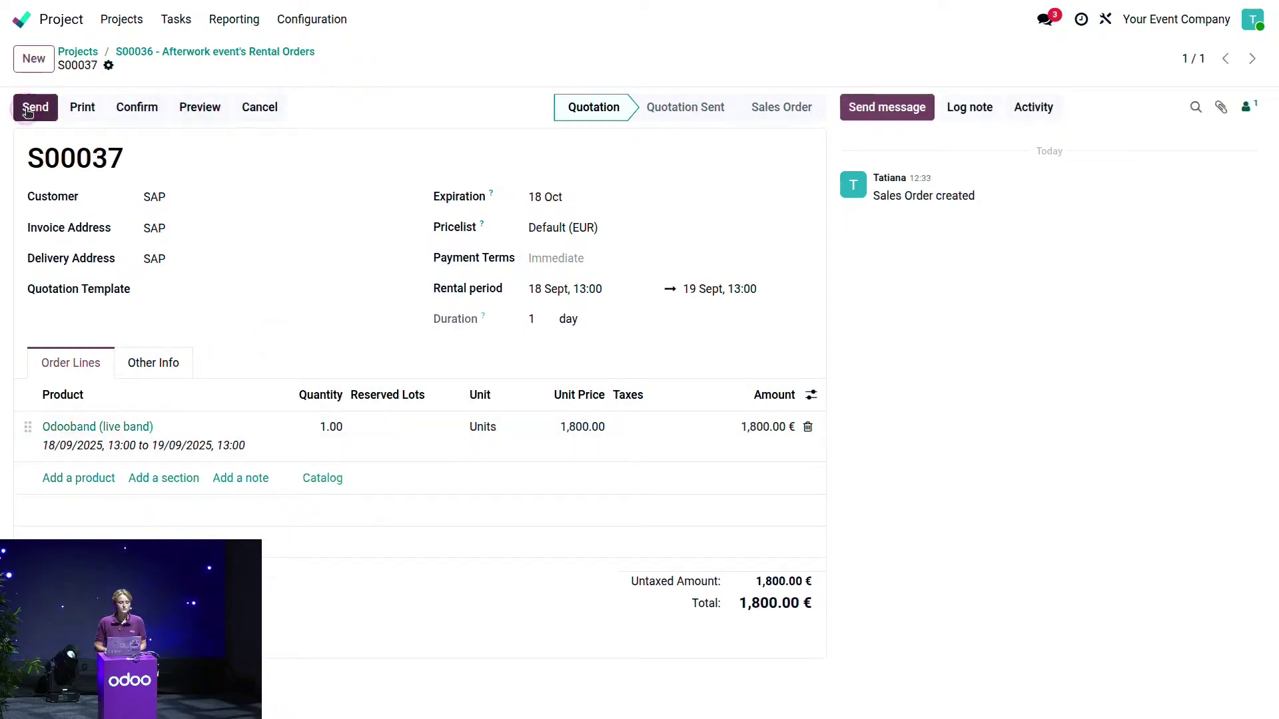
# Step: Email the Odooband rental quotation to SAP with the default message and attached PDF
pyautogui.click(27, 111)
pyautogui.click(368, 336)
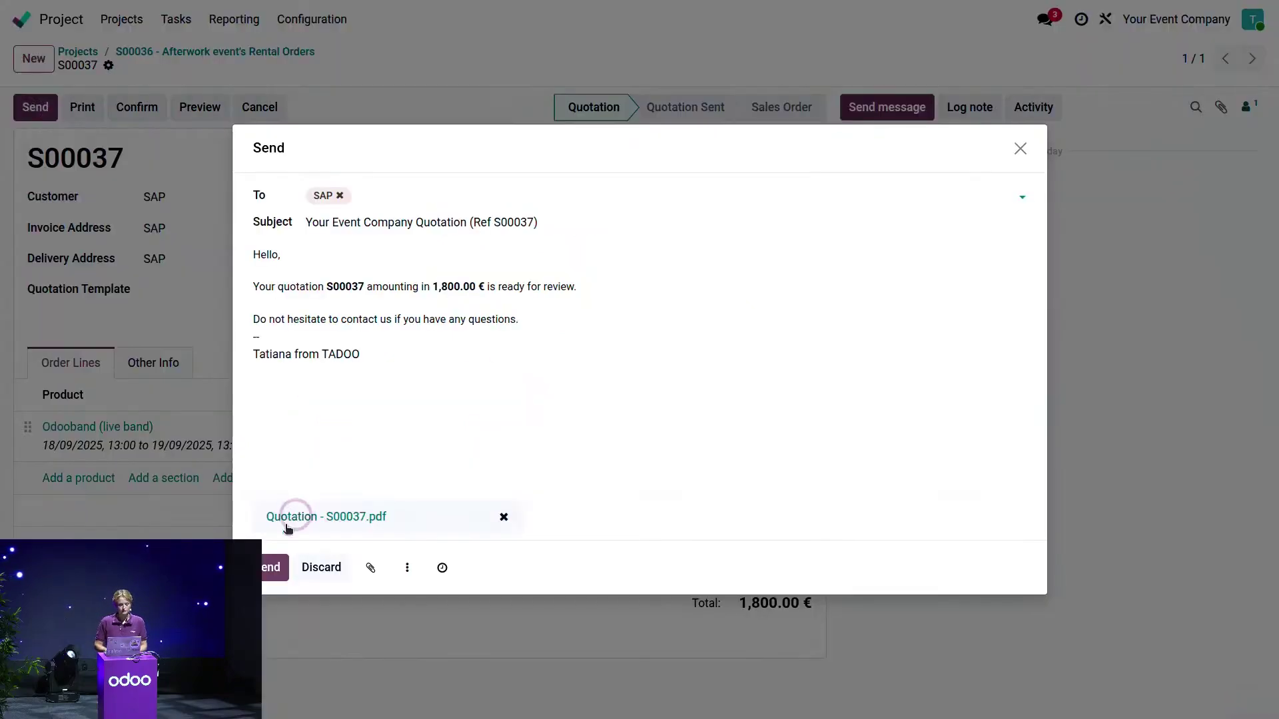
pyautogui.click(279, 566)
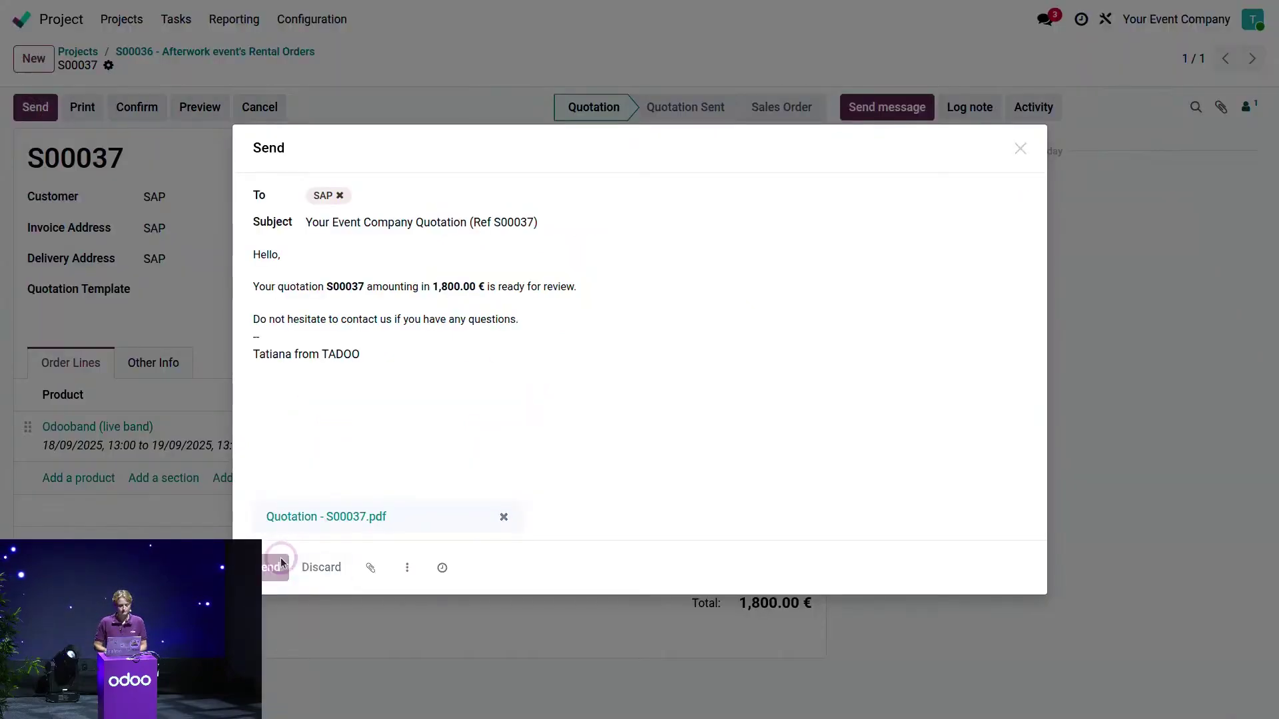
# Step: Reload the Afterwork event project's rental orders, check which other linked records can be shown, and return to the app overview
pyautogui.click(188, 52)
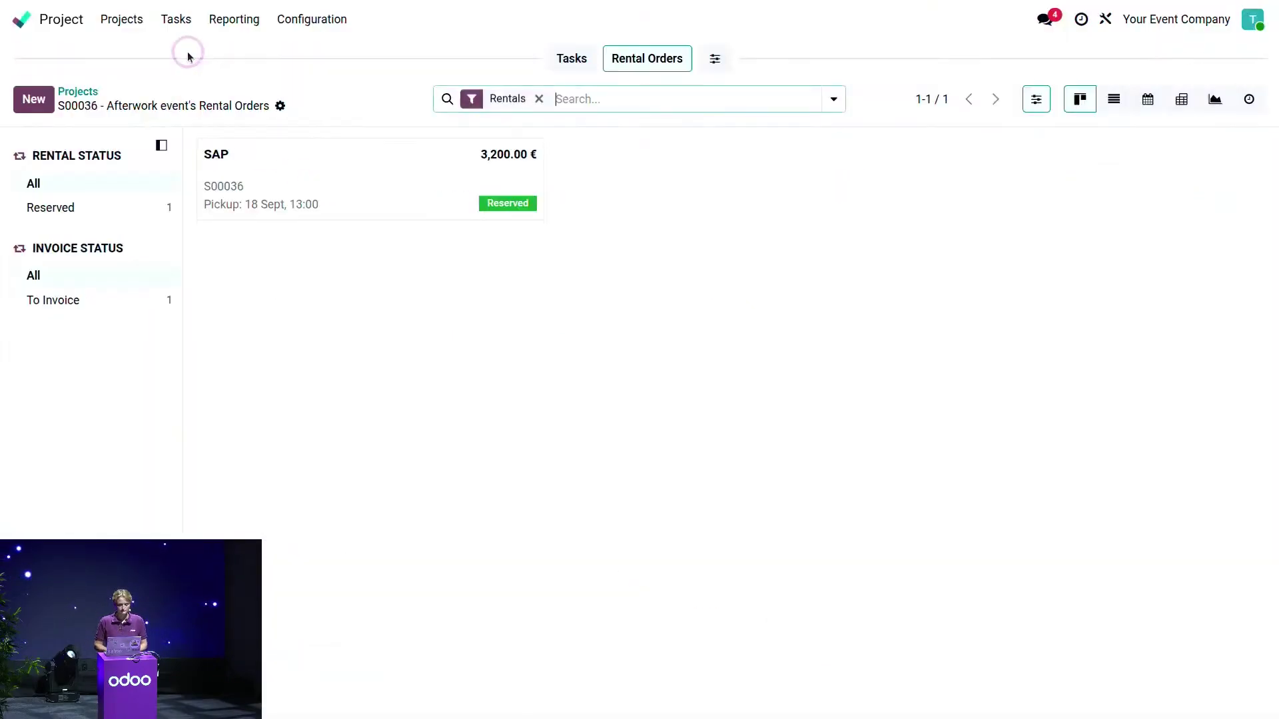
pyautogui.click(571, 59)
pyautogui.click(654, 66)
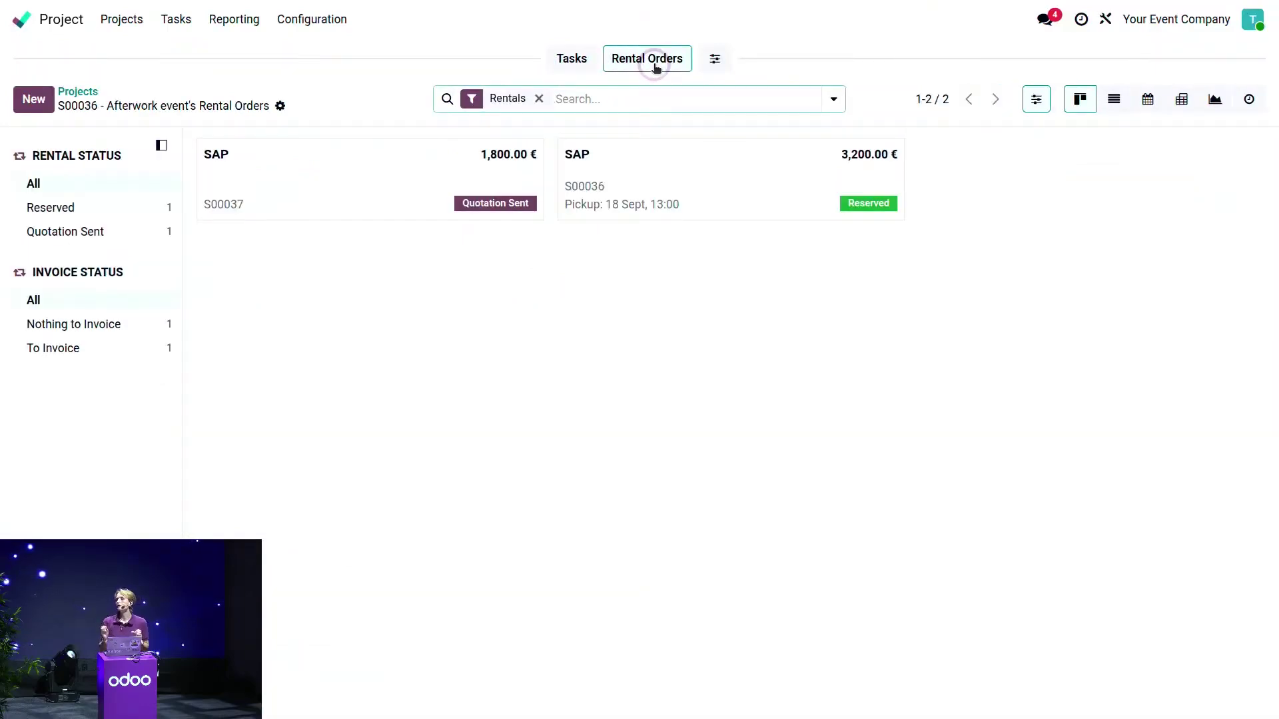
pyautogui.click(715, 59)
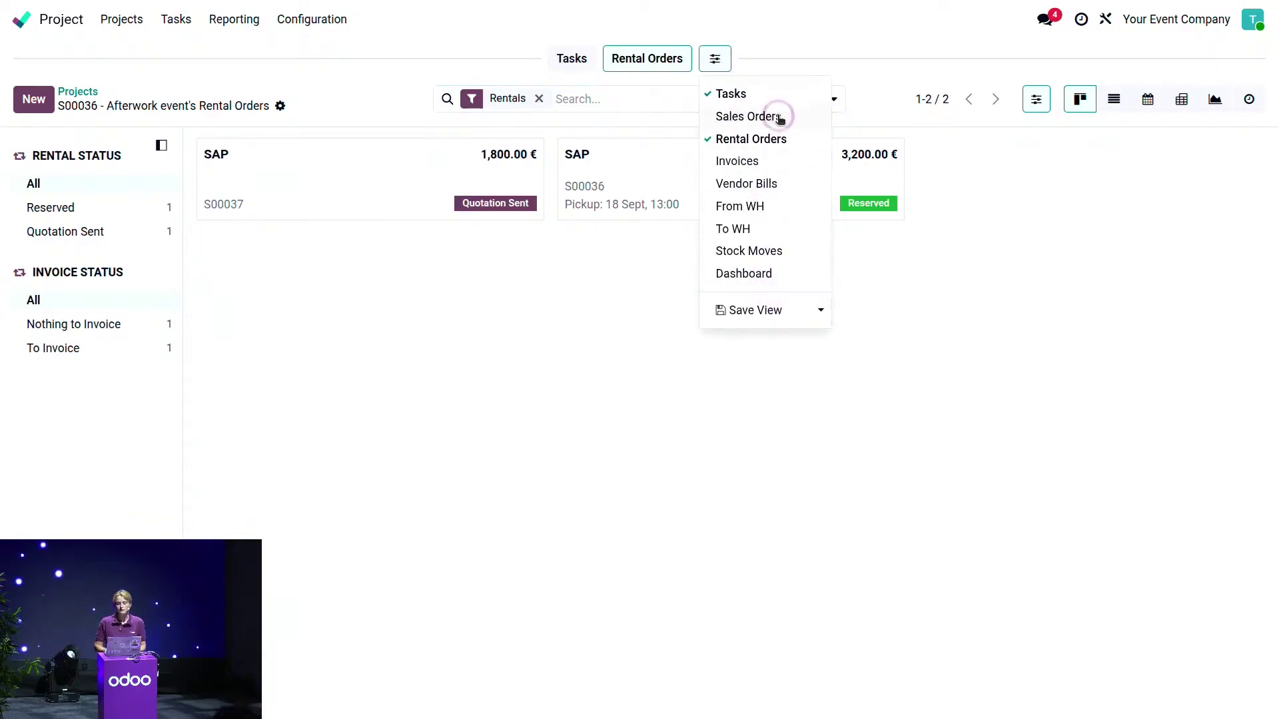
pyautogui.click(515, 301)
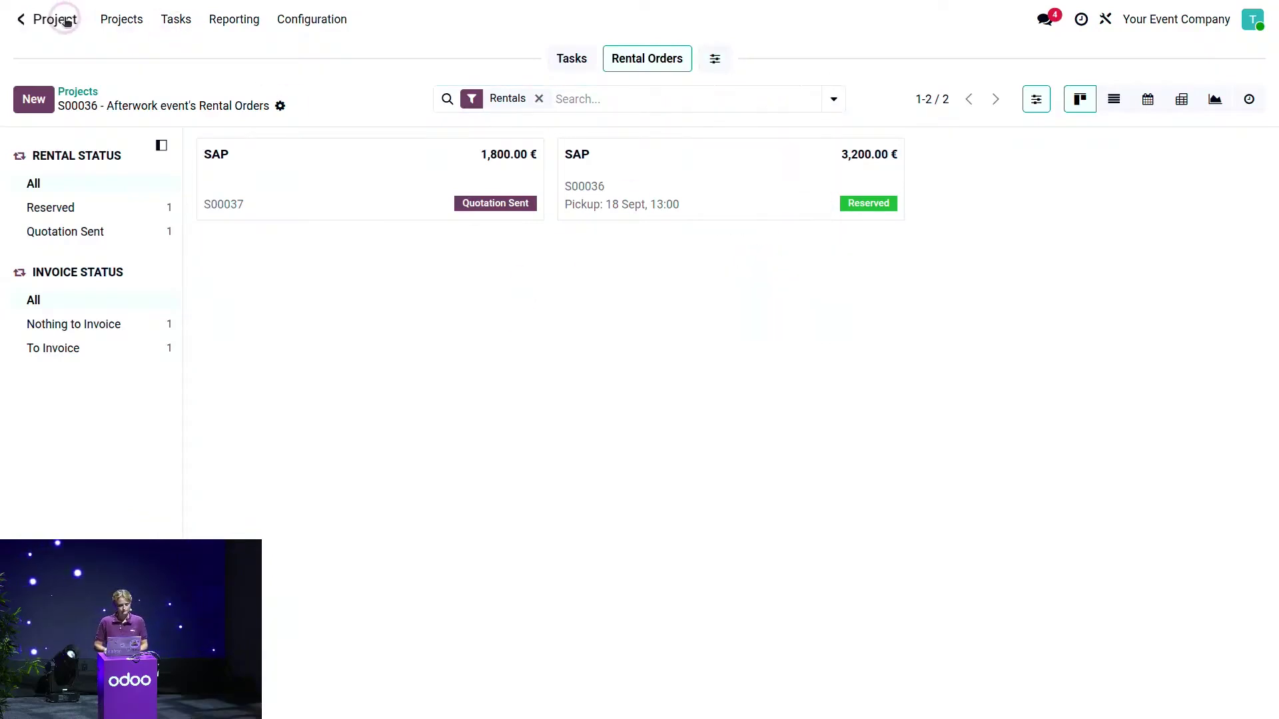
pyautogui.click(67, 20)
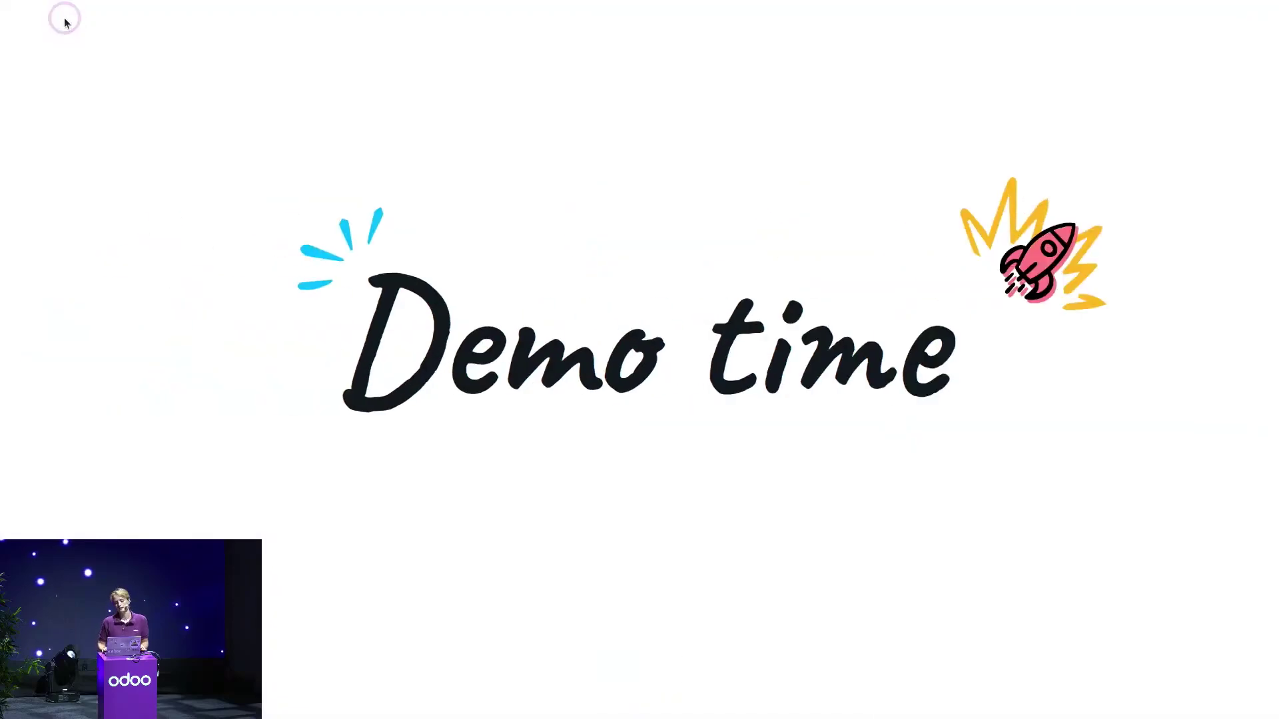
pyautogui.press('Right')
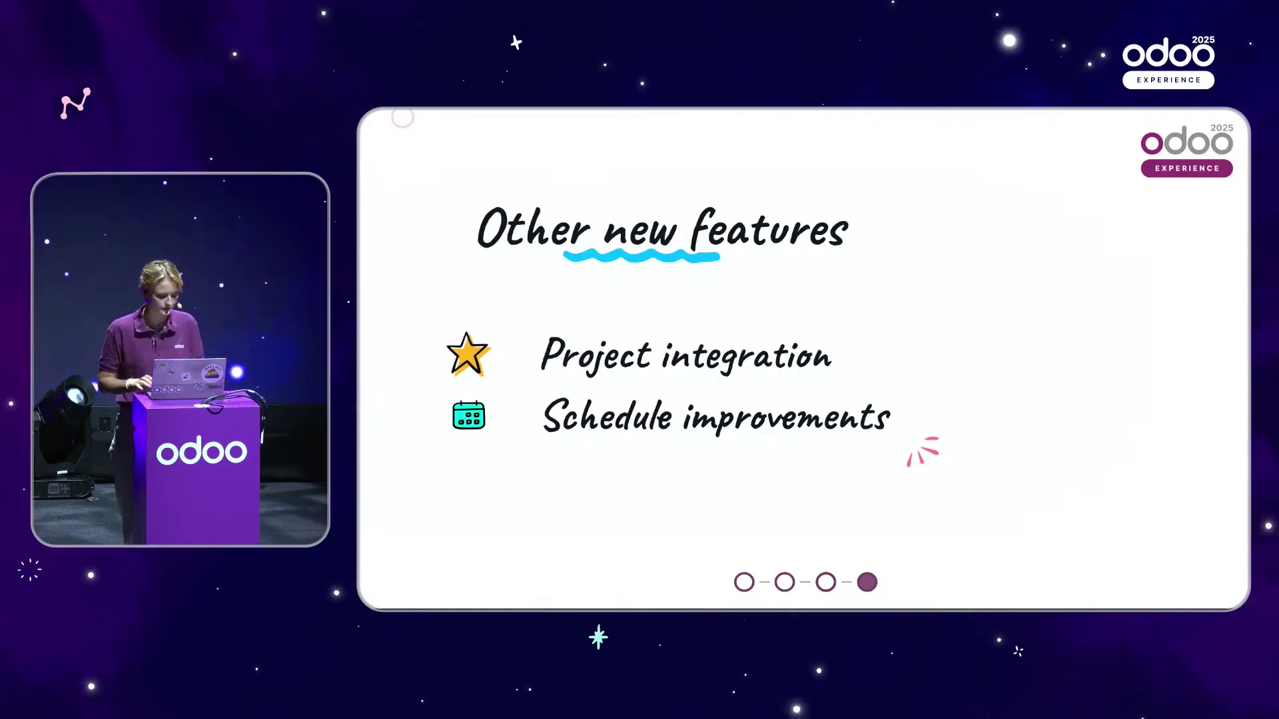
pyautogui.press('Right')
pyautogui.hotkey('alt', 'Tab')
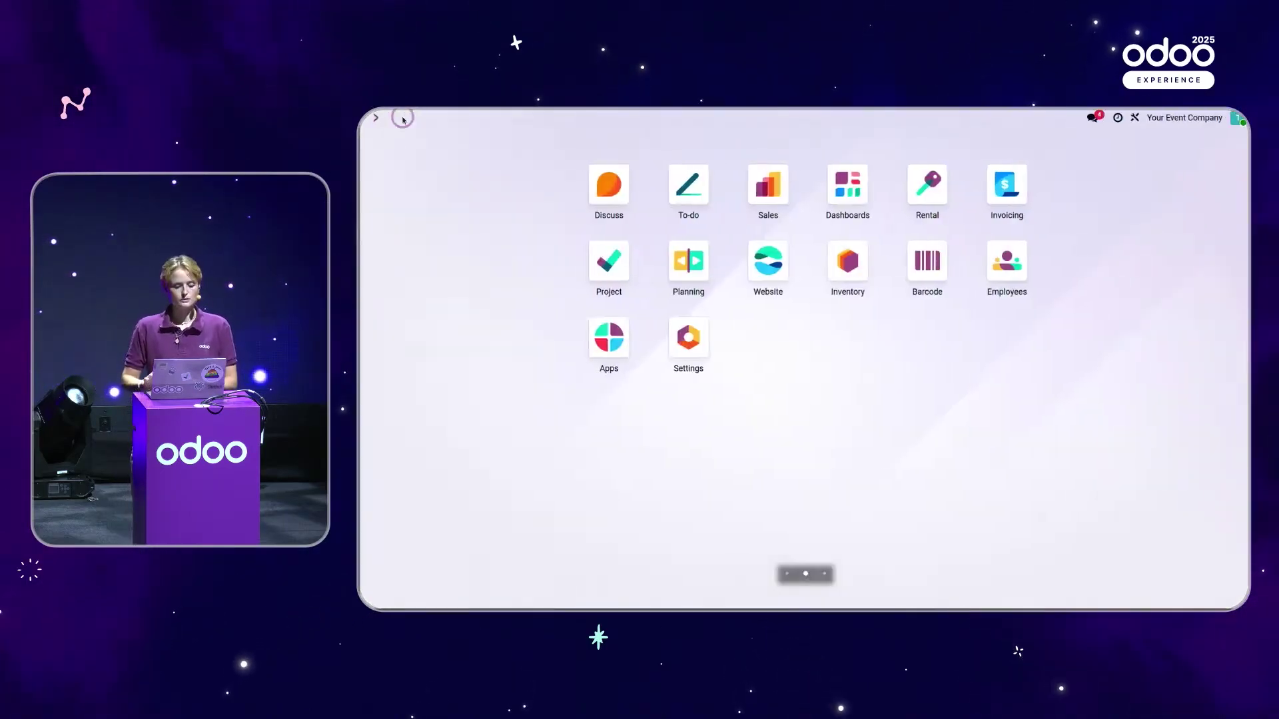
# Step: From the Rental app's schedule, create and save a DJ set rental quotation for Pink Cars from 24 to 27 September
pyautogui.click(918, 186)
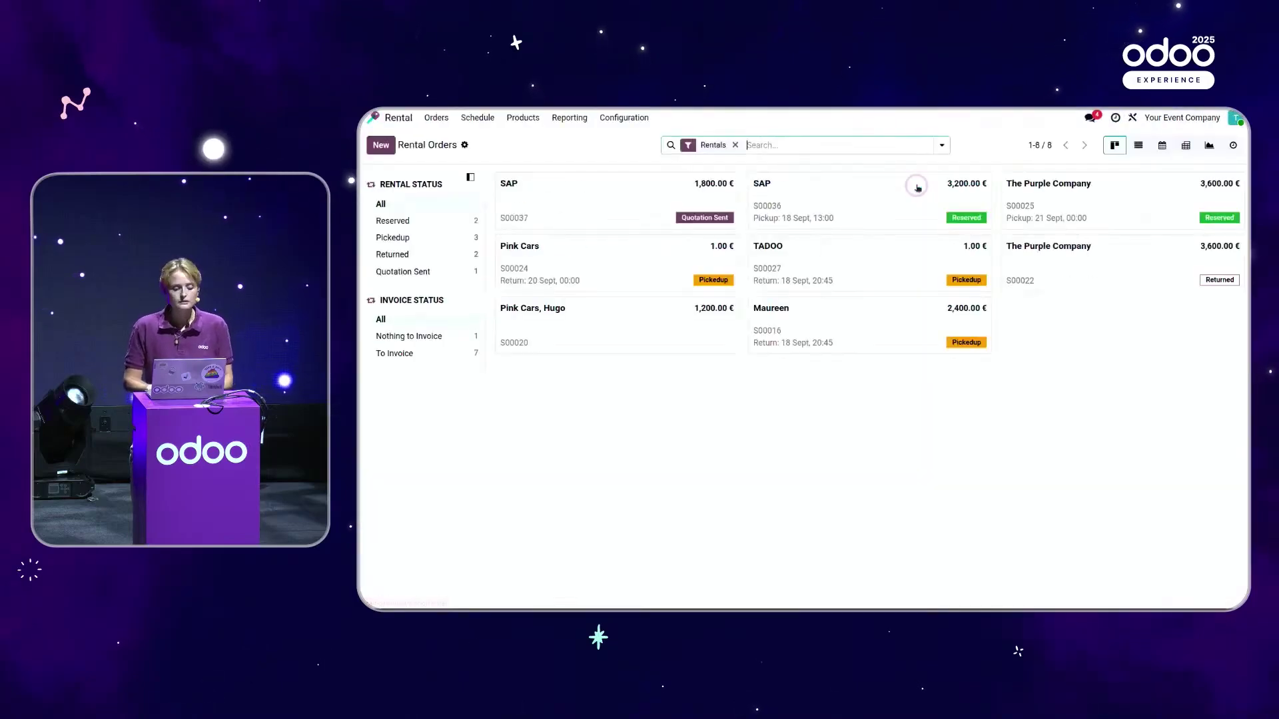
pyautogui.click(476, 120)
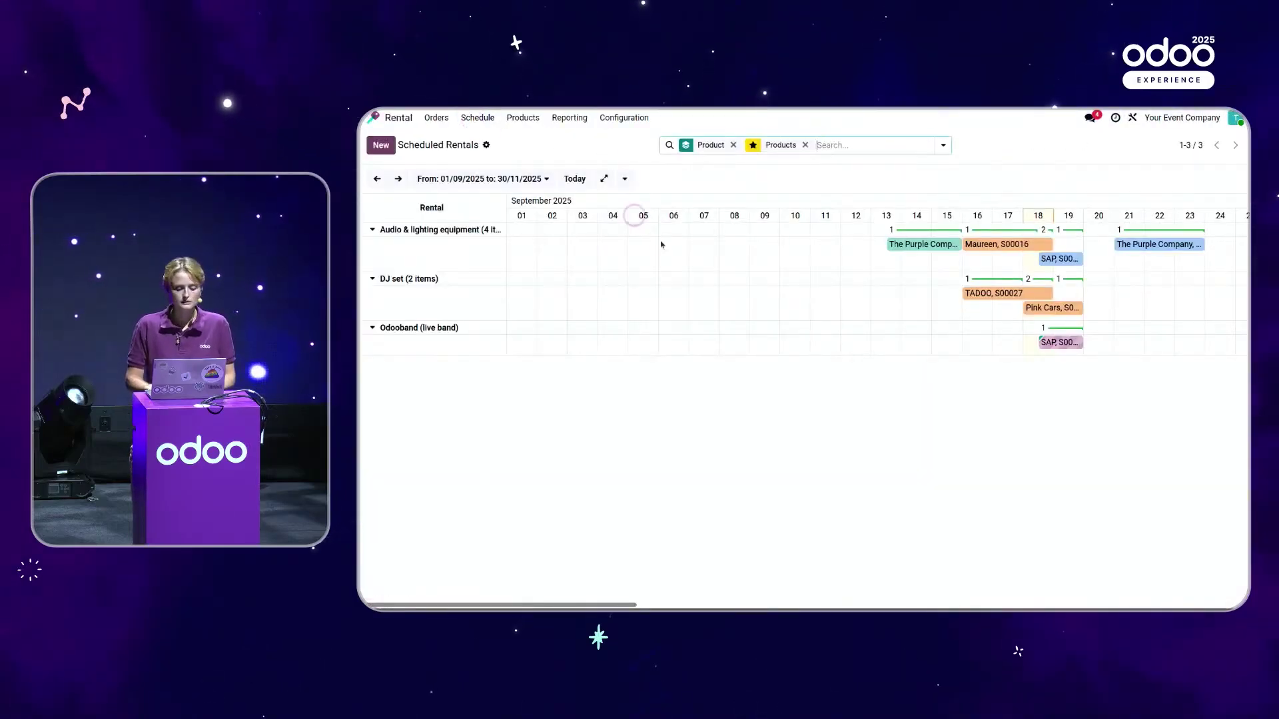
pyautogui.hscroll(5, 1040, 299)
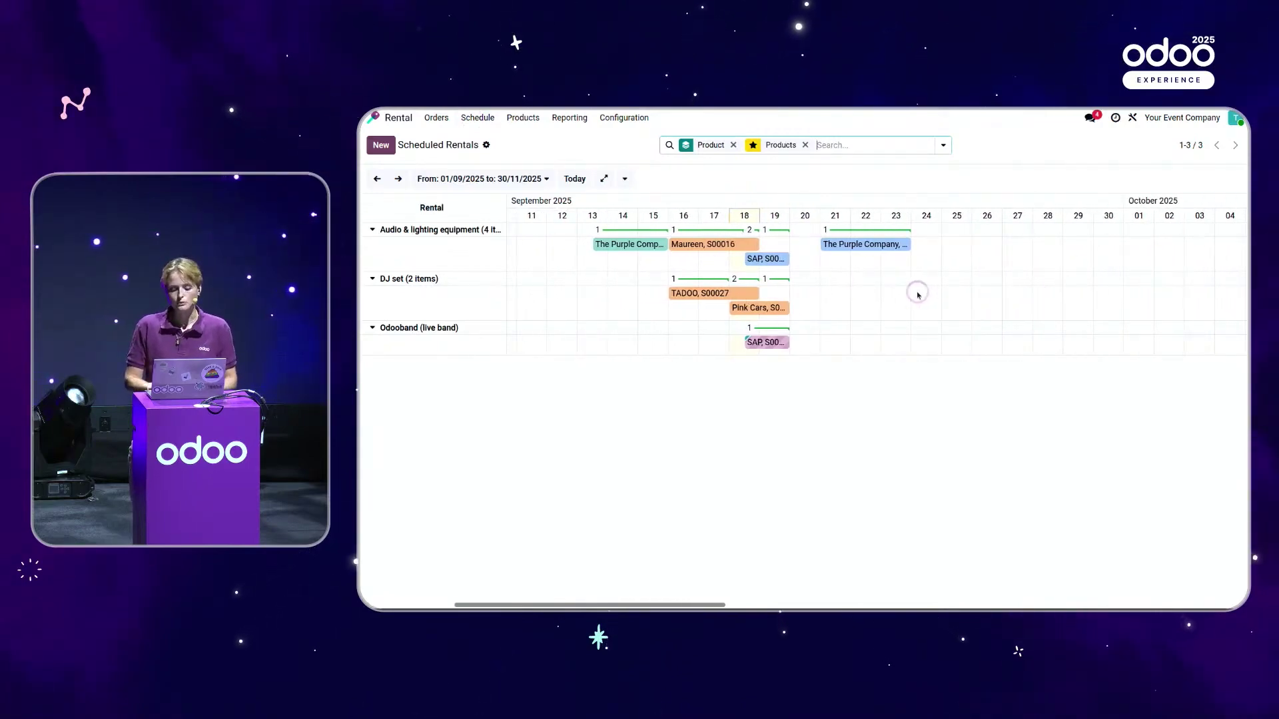
pyautogui.moveTo(918, 294); pyautogui.dragTo(994, 292)
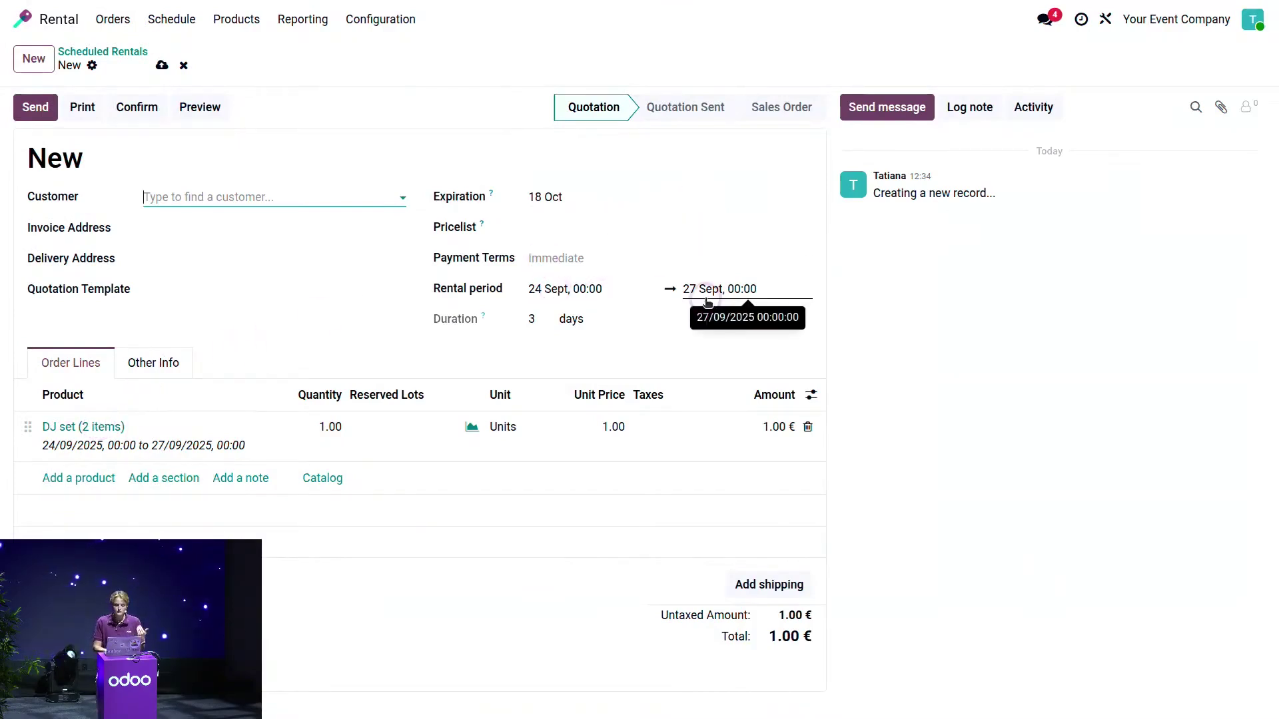
pyautogui.click(189, 198)
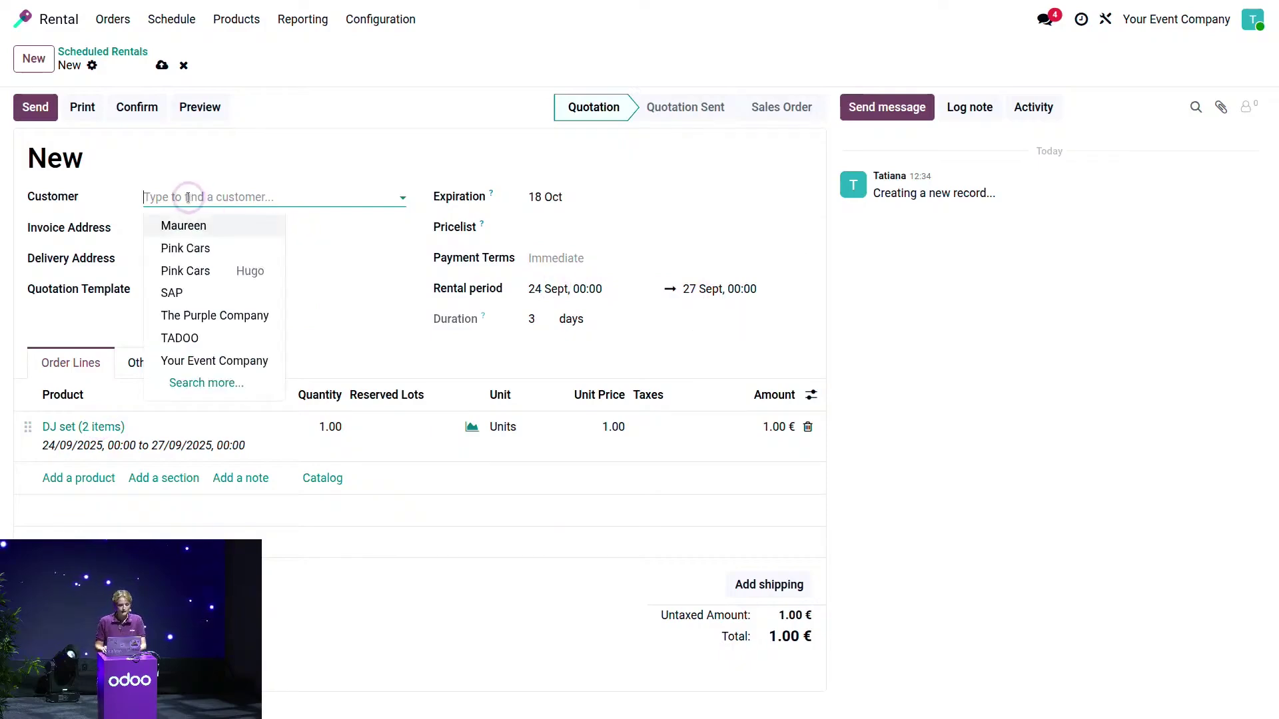
pyautogui.click(187, 248)
pyautogui.click(162, 65)
# Step: Return to the rental schedule and move the new Pink Cars DJ set booking one day later, starting 25 September
pyautogui.click(131, 53)
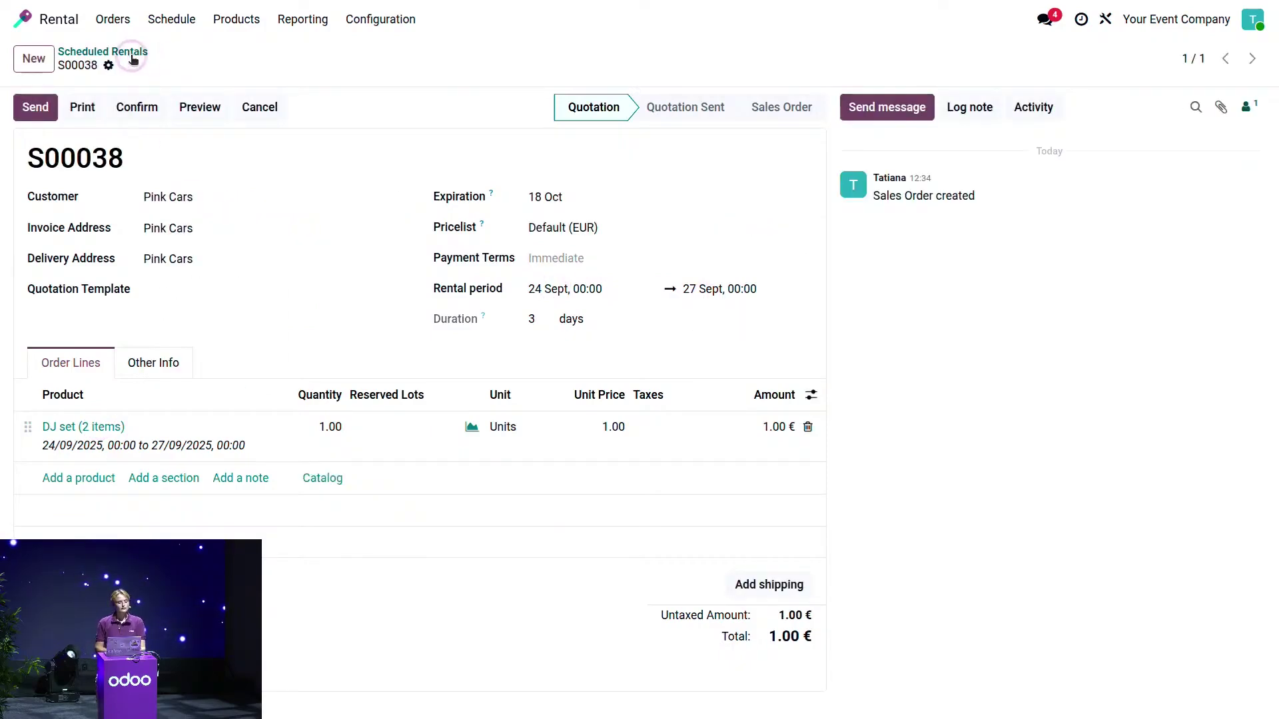
pyautogui.click(813, 273)
pyautogui.click(906, 279)
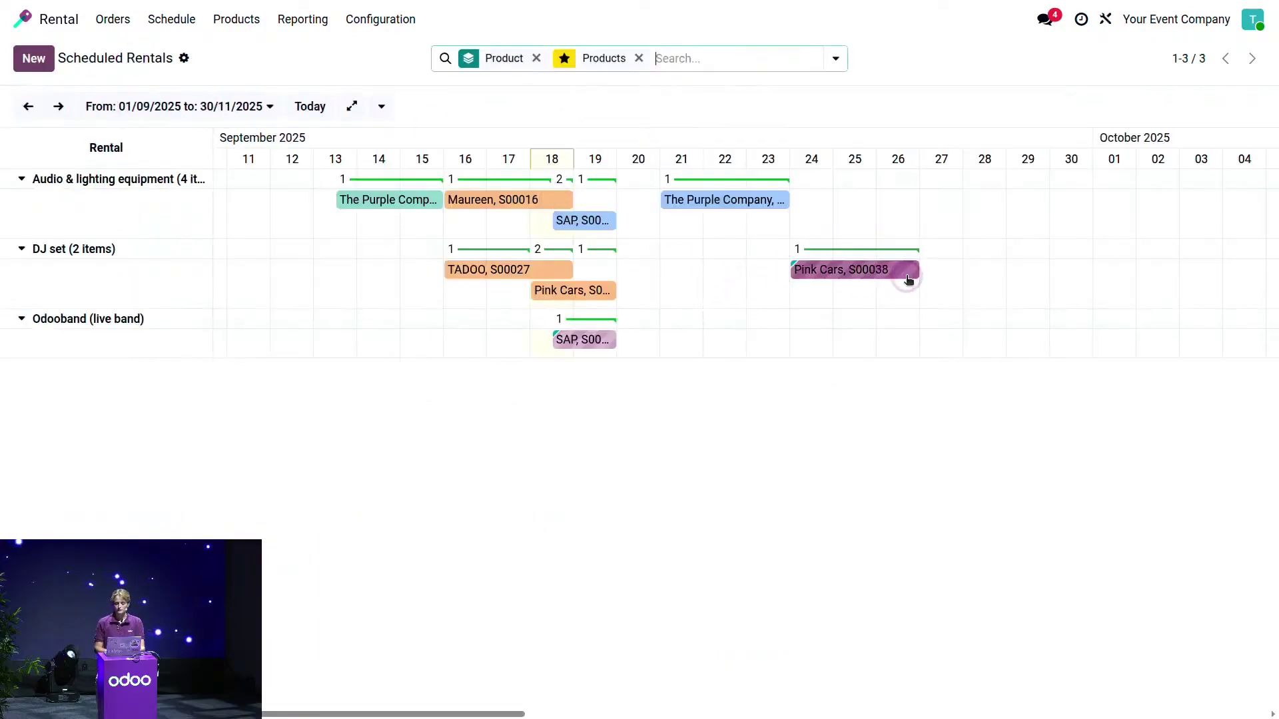
pyautogui.click(883, 296)
pyautogui.click(839, 261)
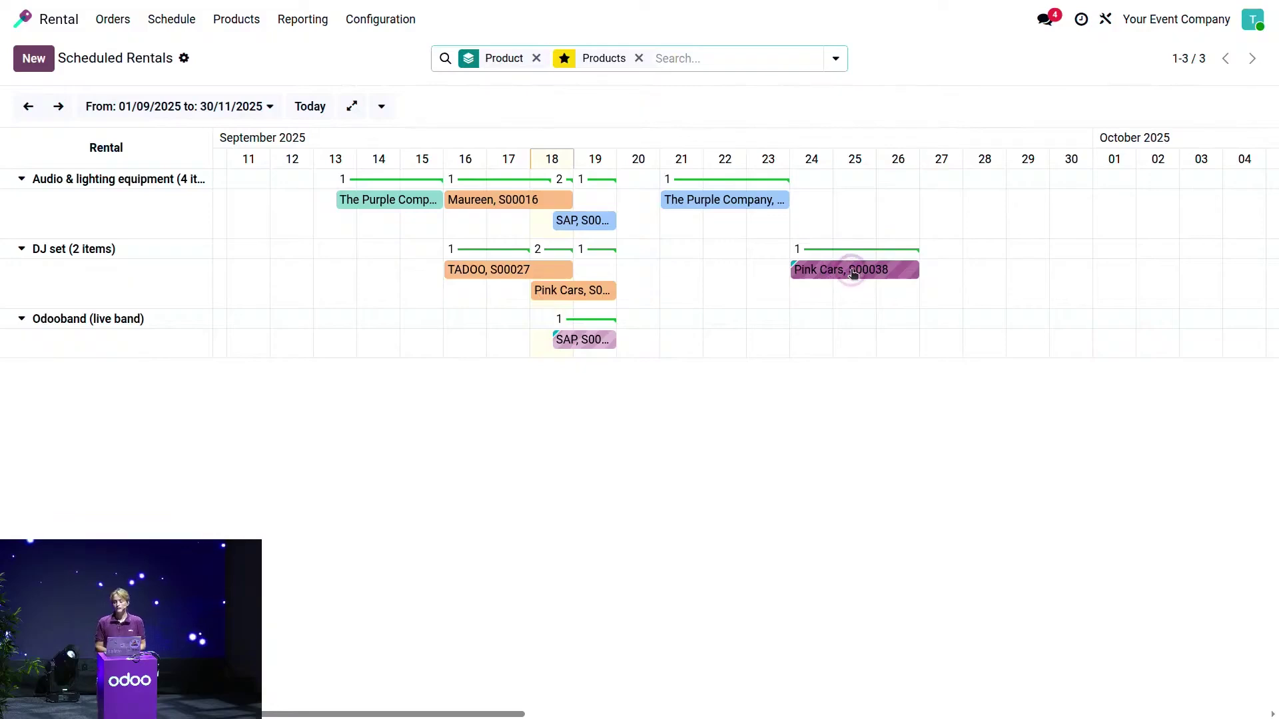
pyautogui.moveTo(854, 274); pyautogui.dragTo(898, 277)
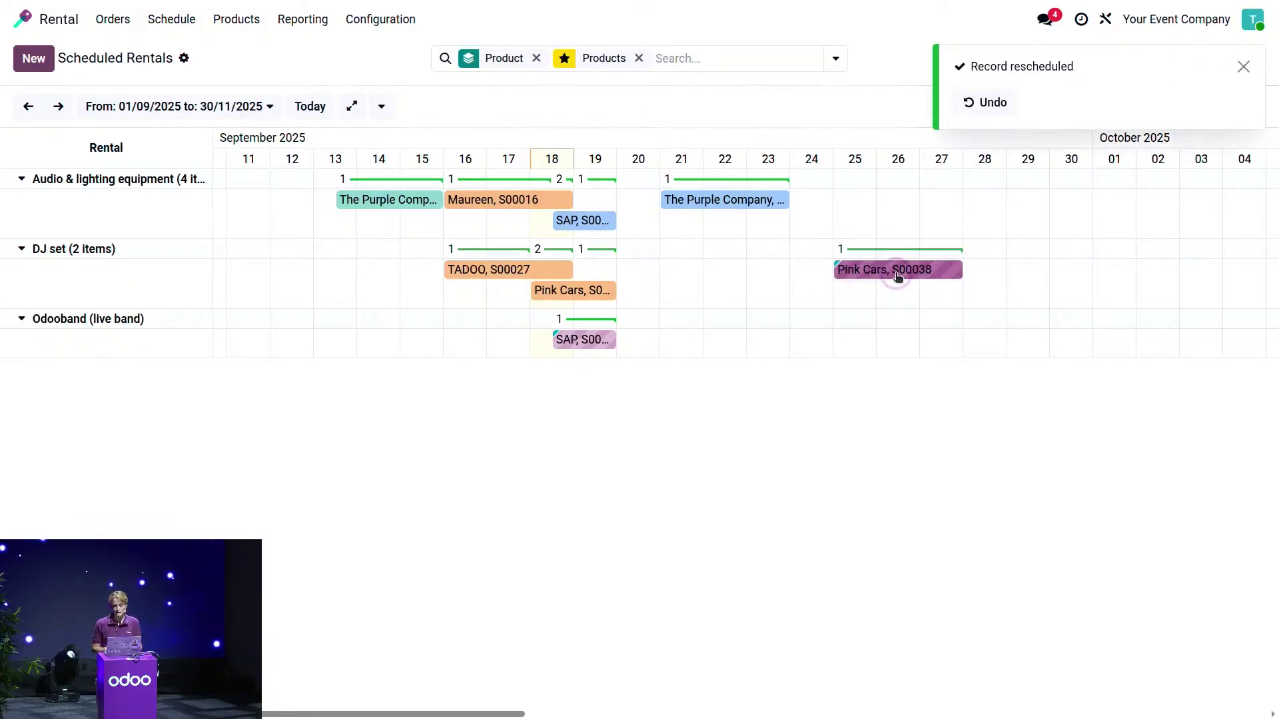
# Step: Check the pickup and return dates of the rescheduled Pink Cars DJ set booking
pyautogui.click(903, 269)
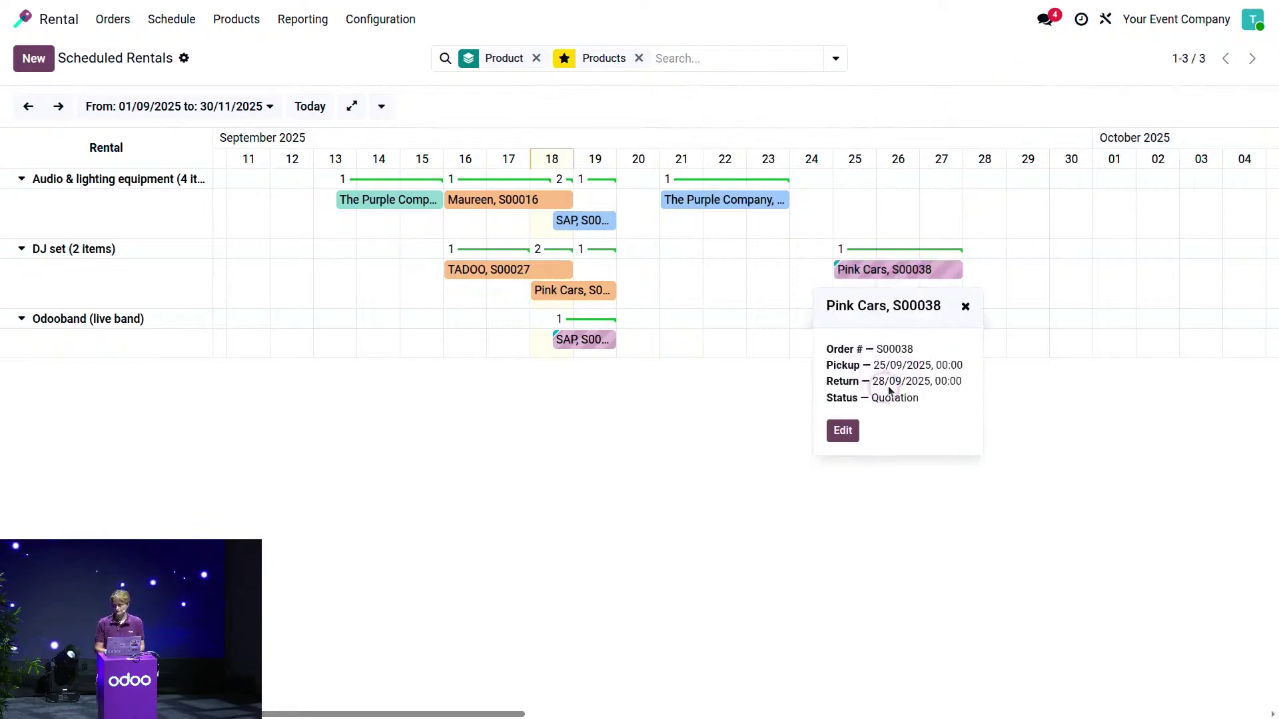
pyautogui.click(965, 306)
pyautogui.click(891, 276)
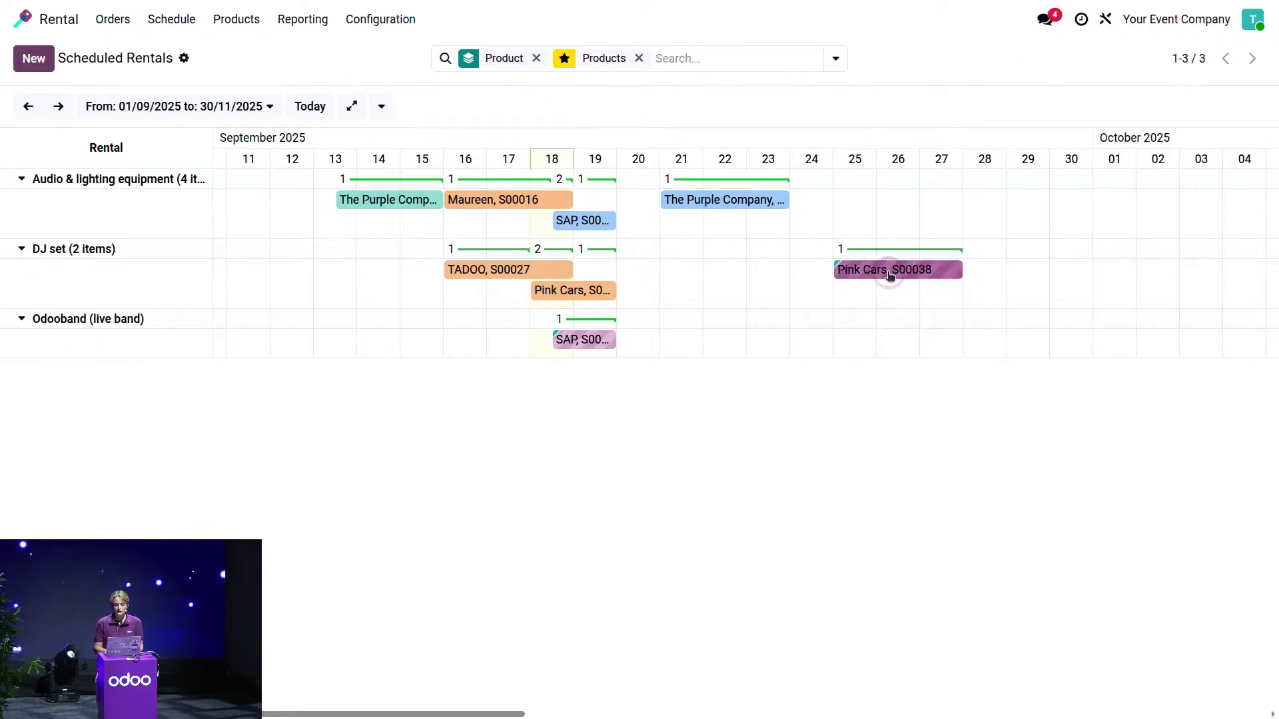